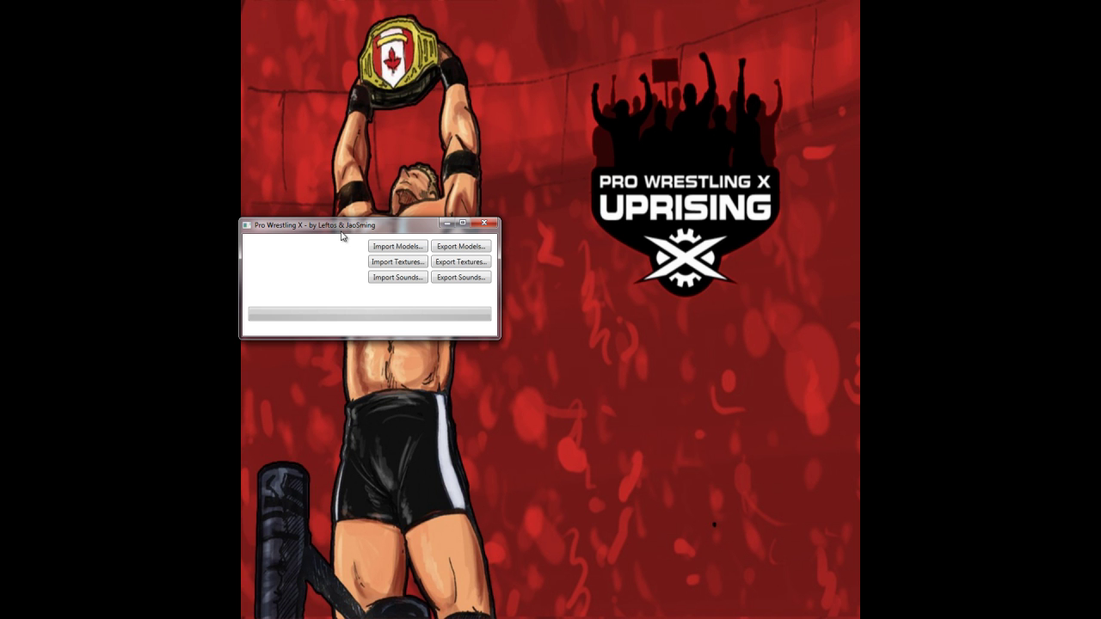
# Step: Export the models from PWXMD.dat in the PWX Uprising Data folder and acknowledge the completion message
pyautogui.moveTo(340, 231); pyautogui.dragTo(342, 229)
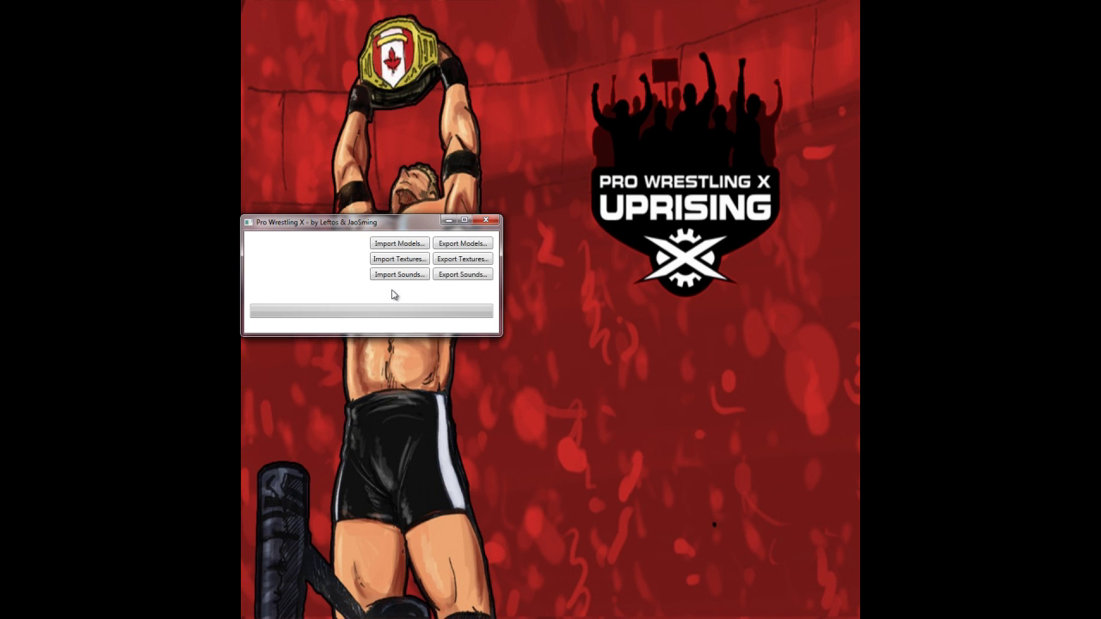
pyautogui.click(457, 248)
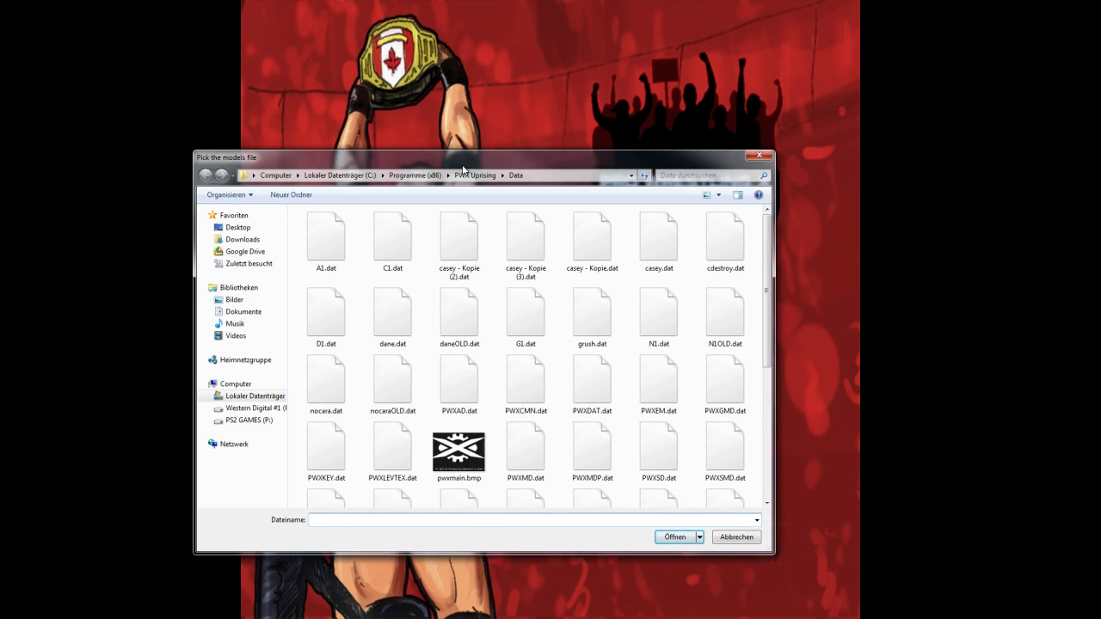
pyautogui.moveTo(462, 166); pyautogui.dragTo(454, 159)
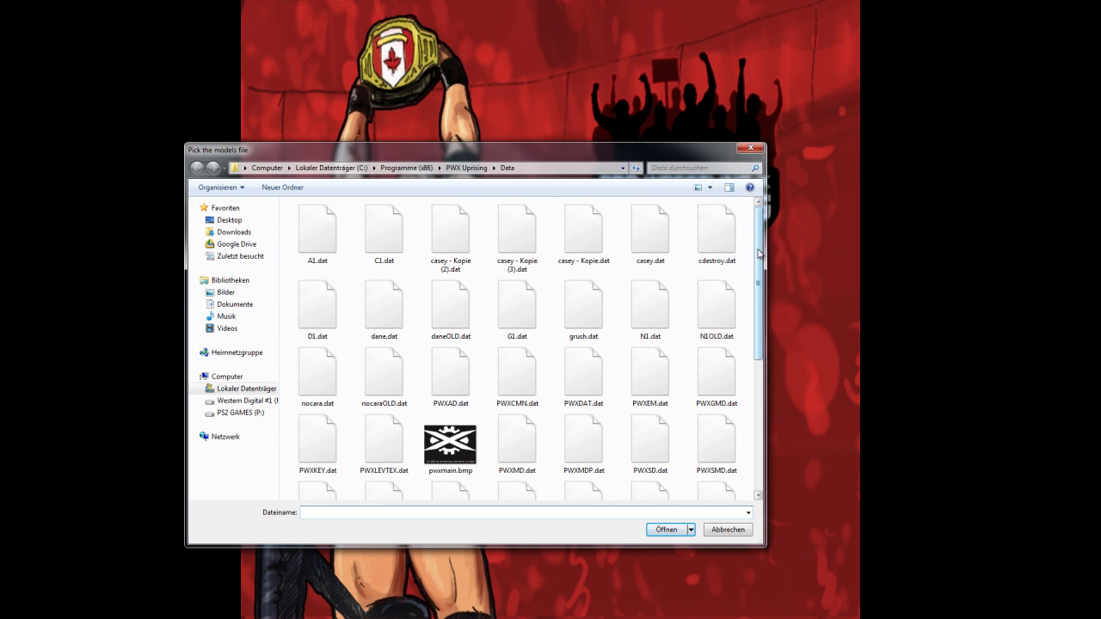
pyautogui.moveTo(757, 249); pyautogui.dragTo(758, 306)
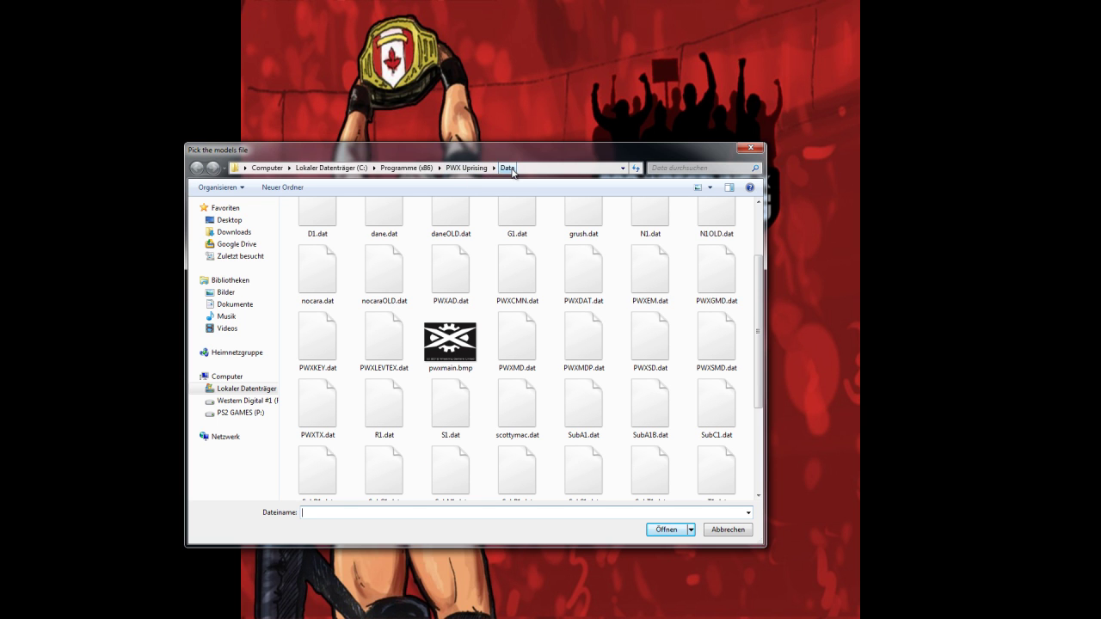
pyautogui.click(528, 358)
pyautogui.click(665, 529)
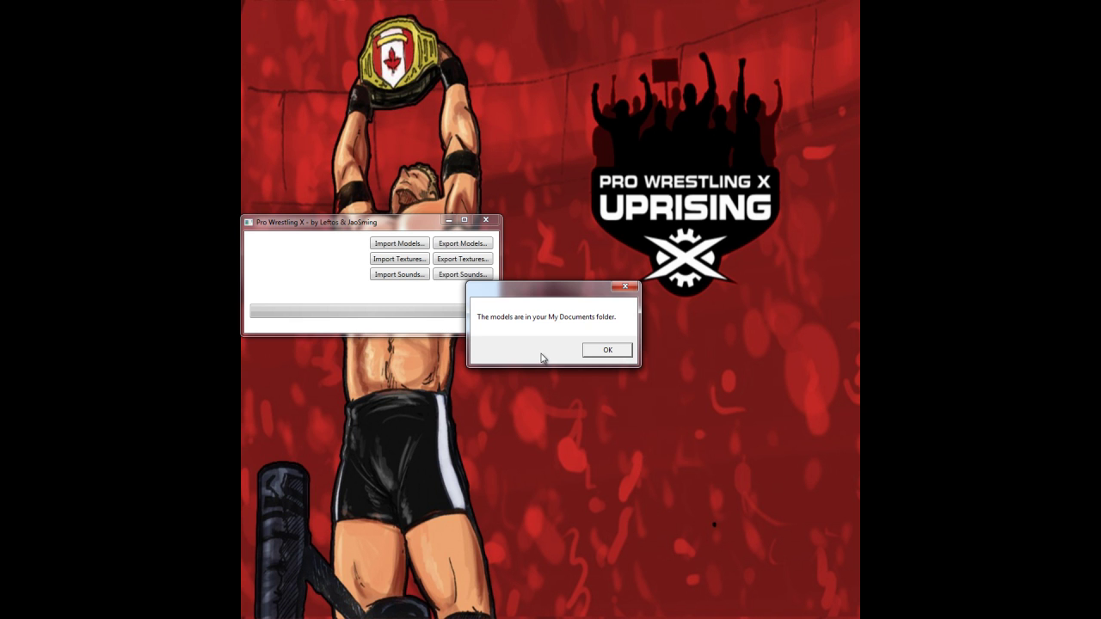
pyautogui.click(594, 351)
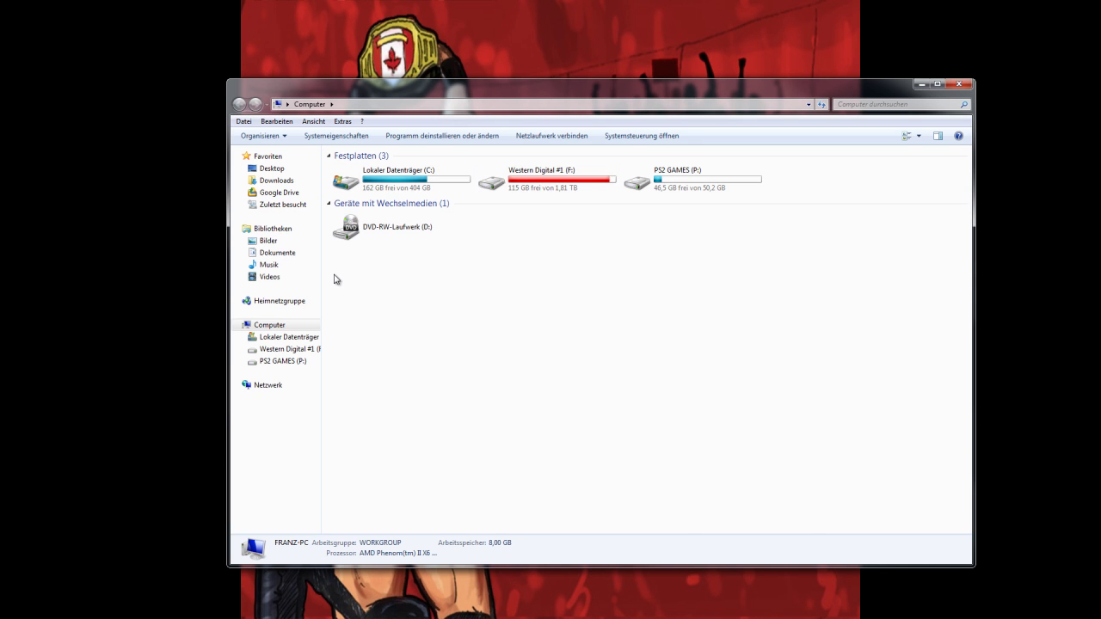
# Step: Open the Models folder inside Pro Wrestling X Editor in the Documents library
pyautogui.click(283, 252)
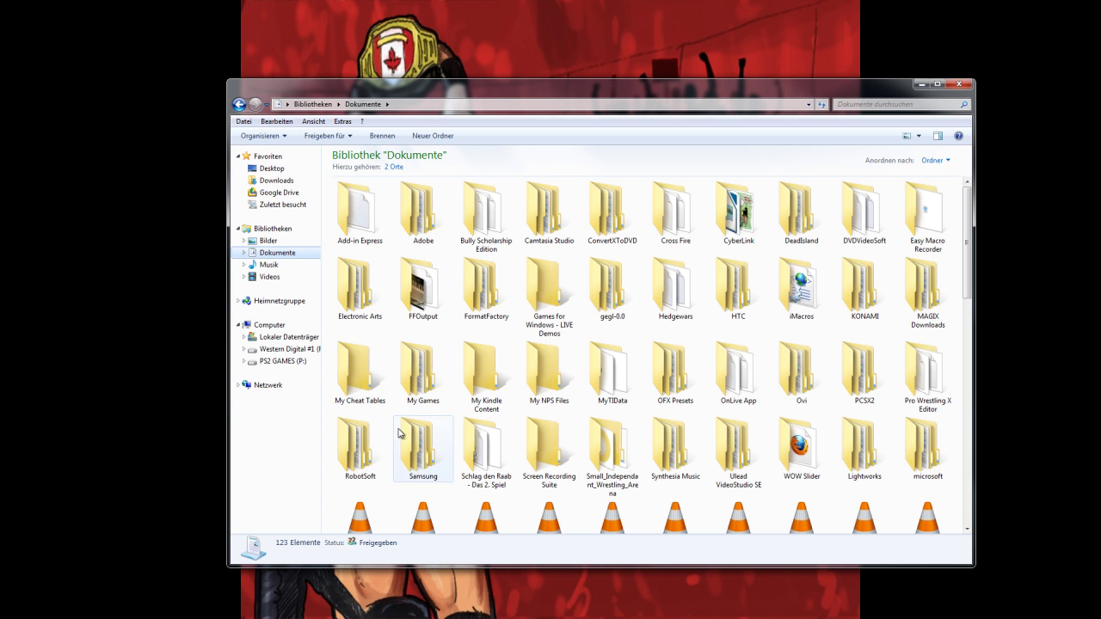
pyautogui.doubleClick(933, 410)
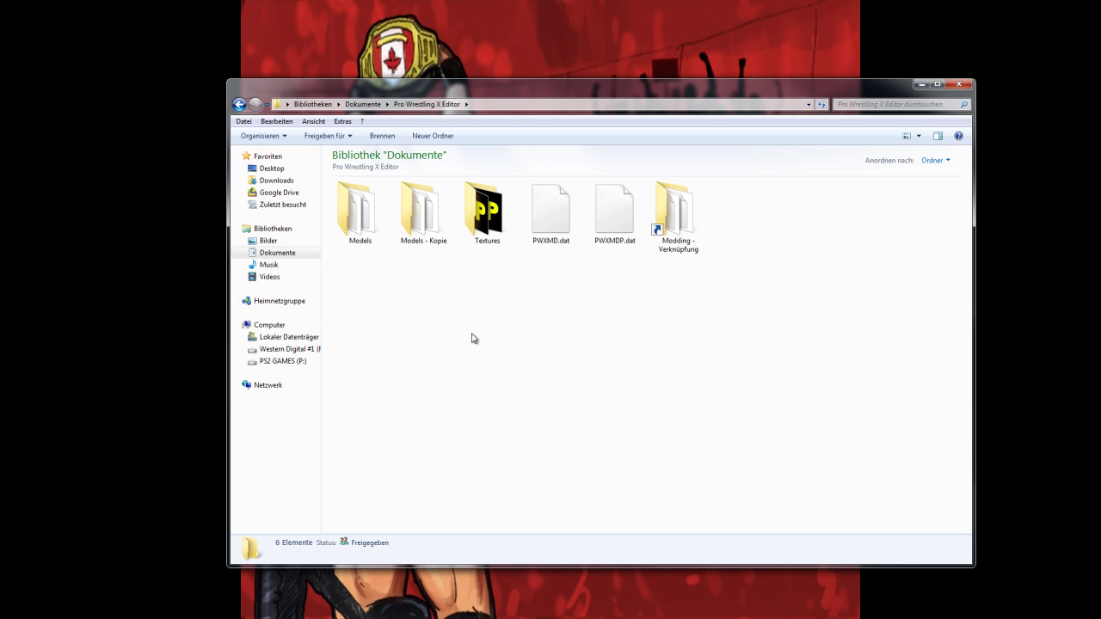
pyautogui.doubleClick(372, 244)
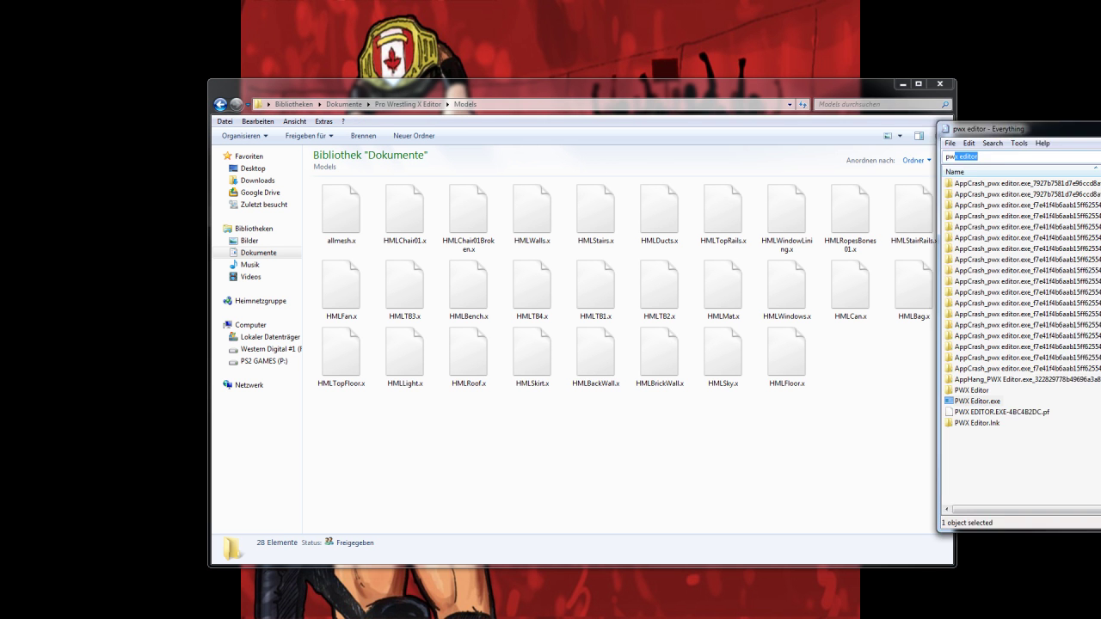
# Step: Search for "fragmotion" in Everything and launch fragMOTION.exe
pyautogui.moveTo(1099, 123); pyautogui.dragTo(511, 123)
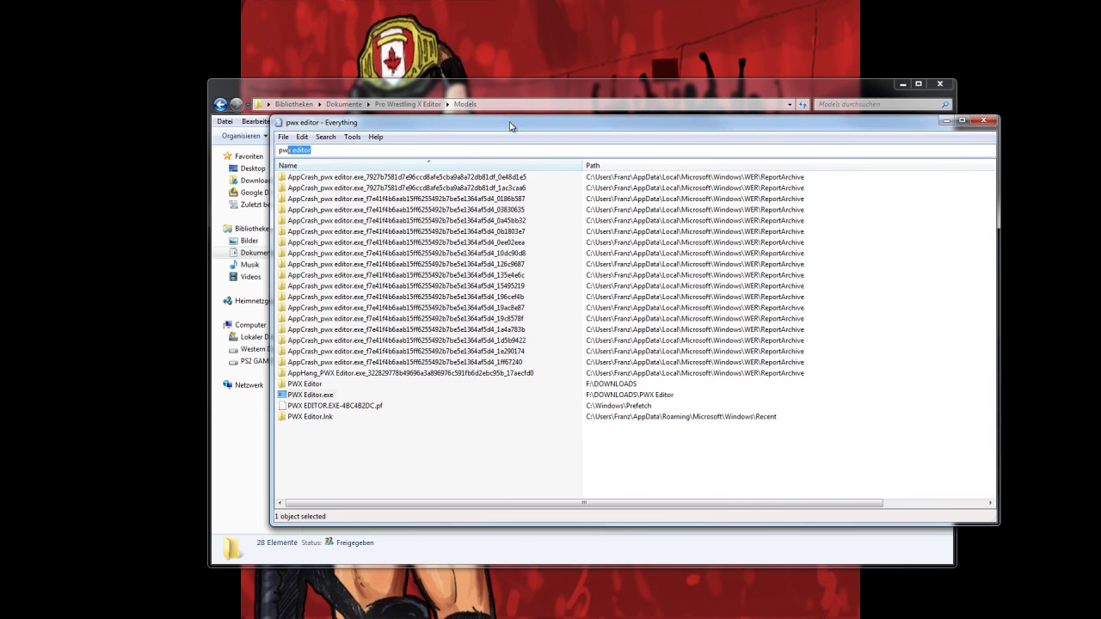
pyautogui.moveTo(344, 151); pyautogui.dragTo(258, 151)
pyautogui.write('fragmotion')
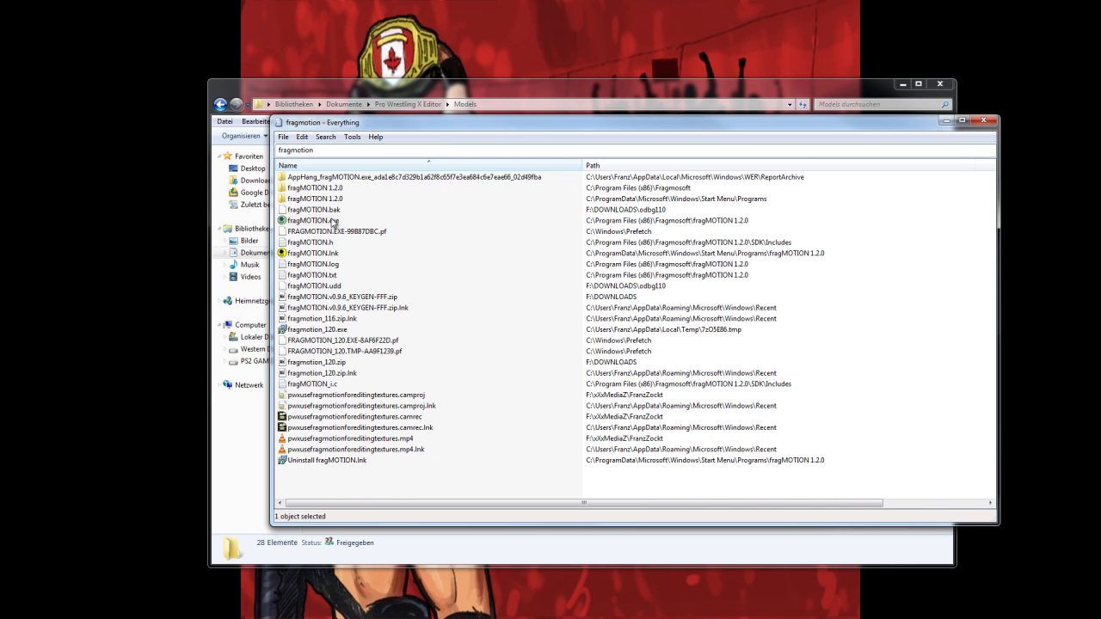
pyautogui.doubleClick(336, 220)
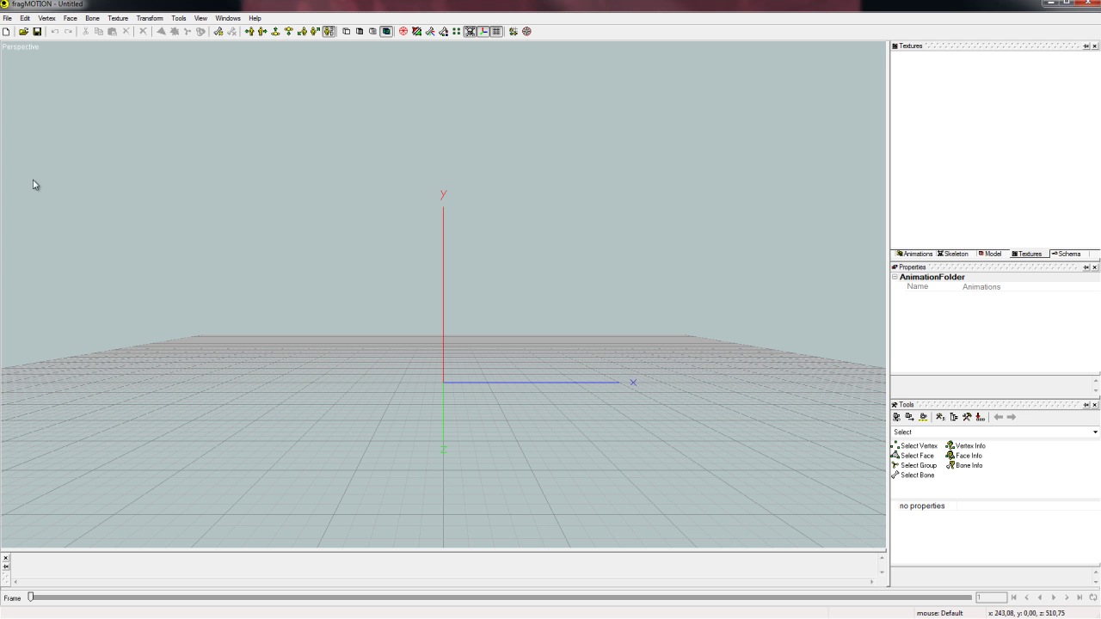
# Step: Open HMLTopRails.x from the Models folder, then show its model structure tree with more room
pyautogui.click(7, 18)
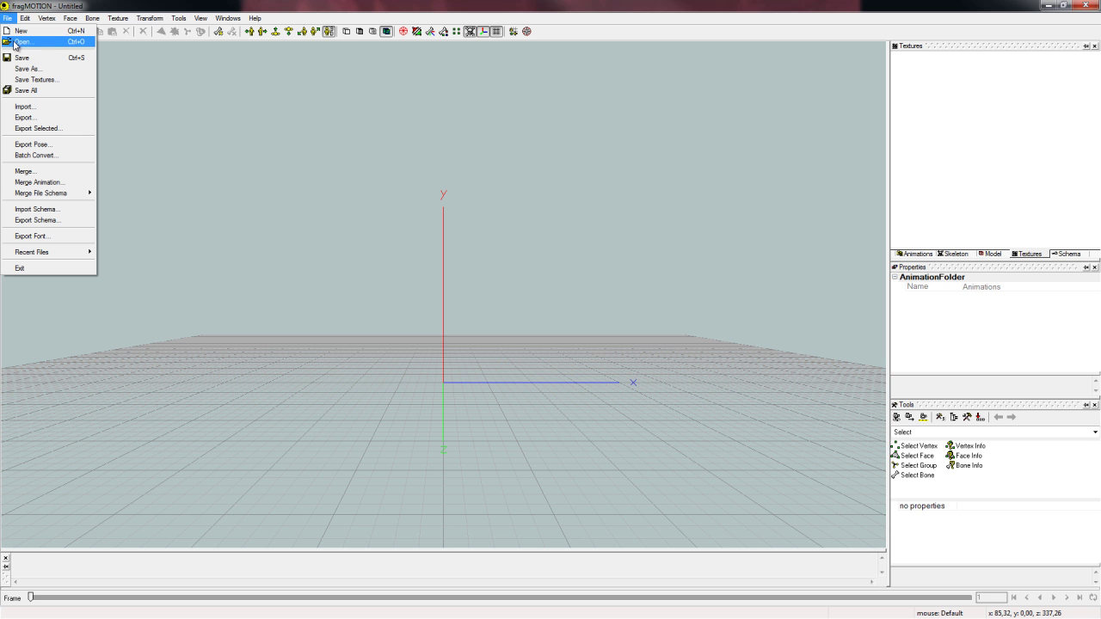
pyautogui.click(15, 42)
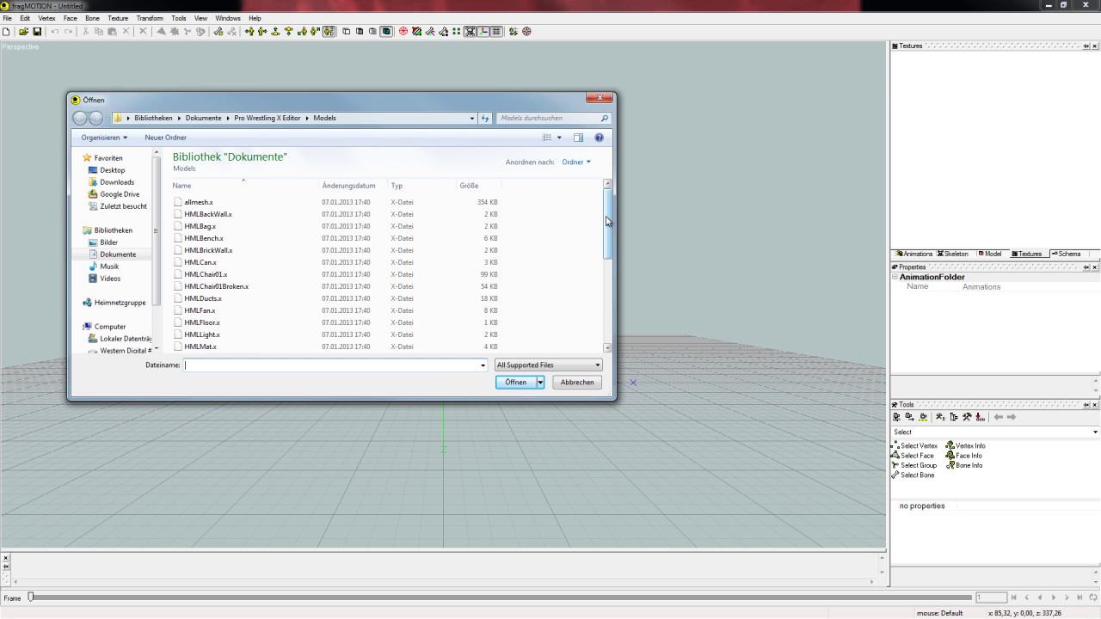
pyautogui.moveTo(606, 221); pyautogui.dragTo(594, 318)
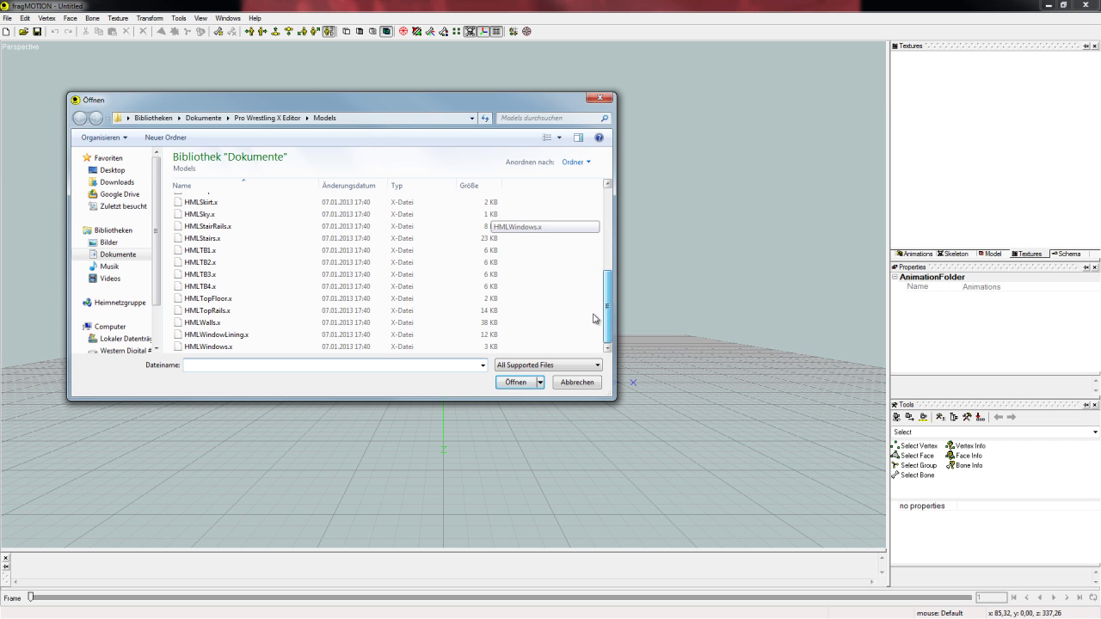
pyautogui.click(232, 314)
pyautogui.click(507, 385)
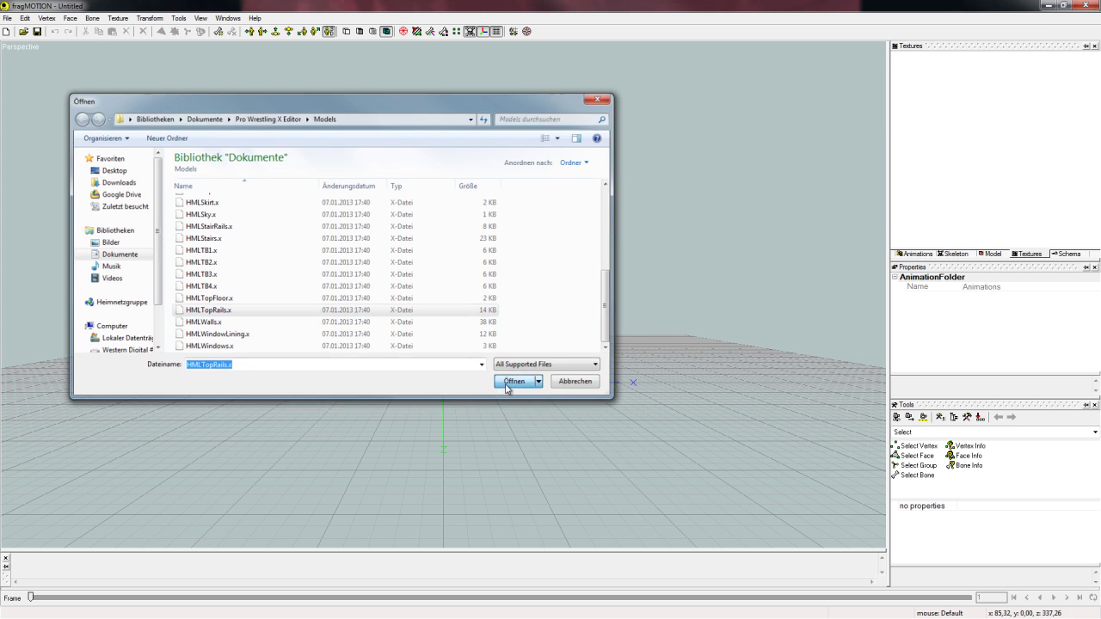
pyautogui.moveTo(562, 345); pyautogui.dragTo(508, 295, button='middle')
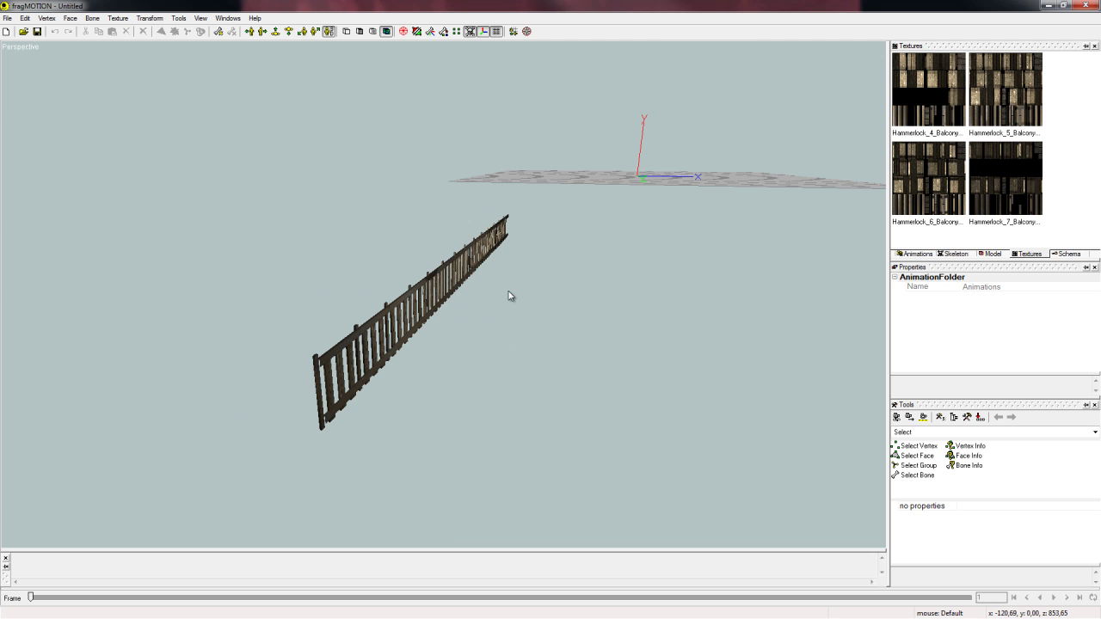
pyautogui.click(993, 255)
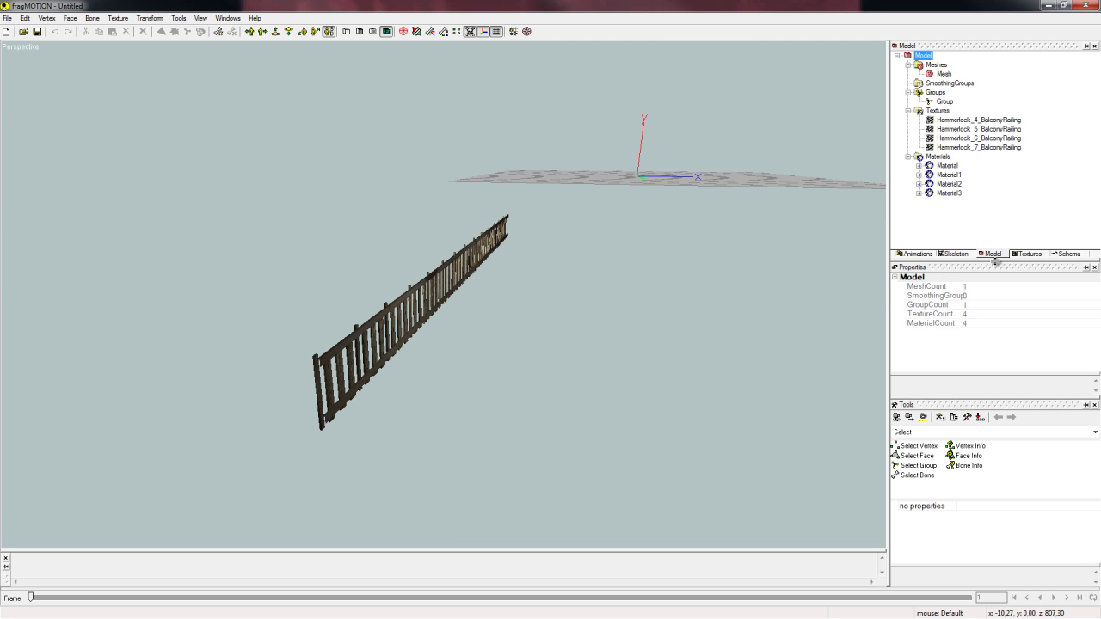
pyautogui.moveTo(994, 261); pyautogui.dragTo(995, 293)
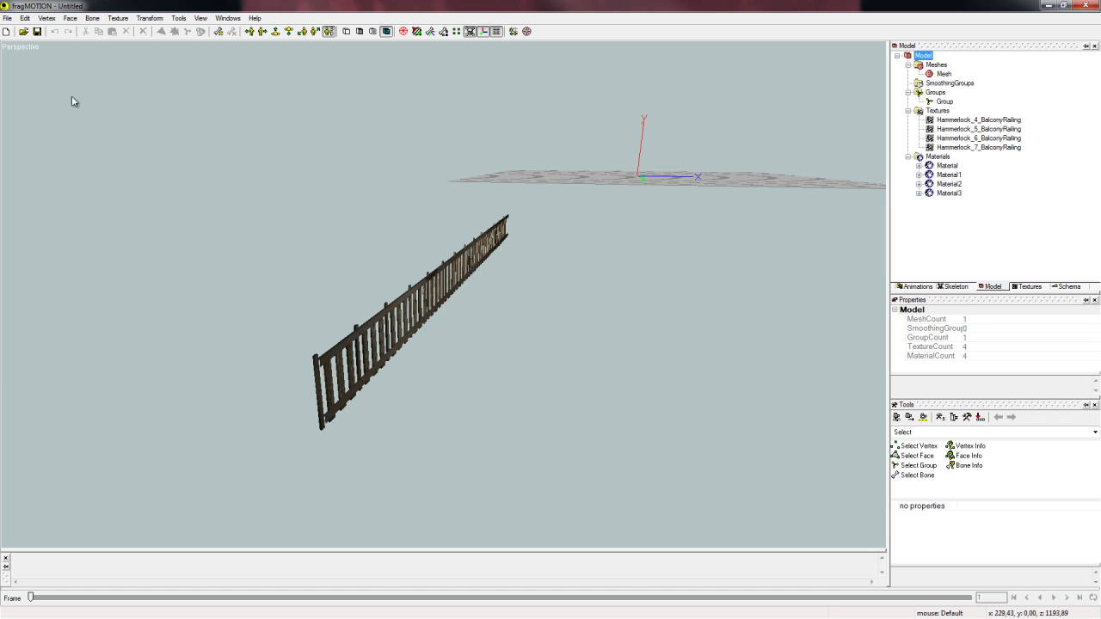
# Step: Merge barricade.obj from the Indy Arena converted folder into the railing model, excluding its _LightGray_ material
pyautogui.click(7, 18)
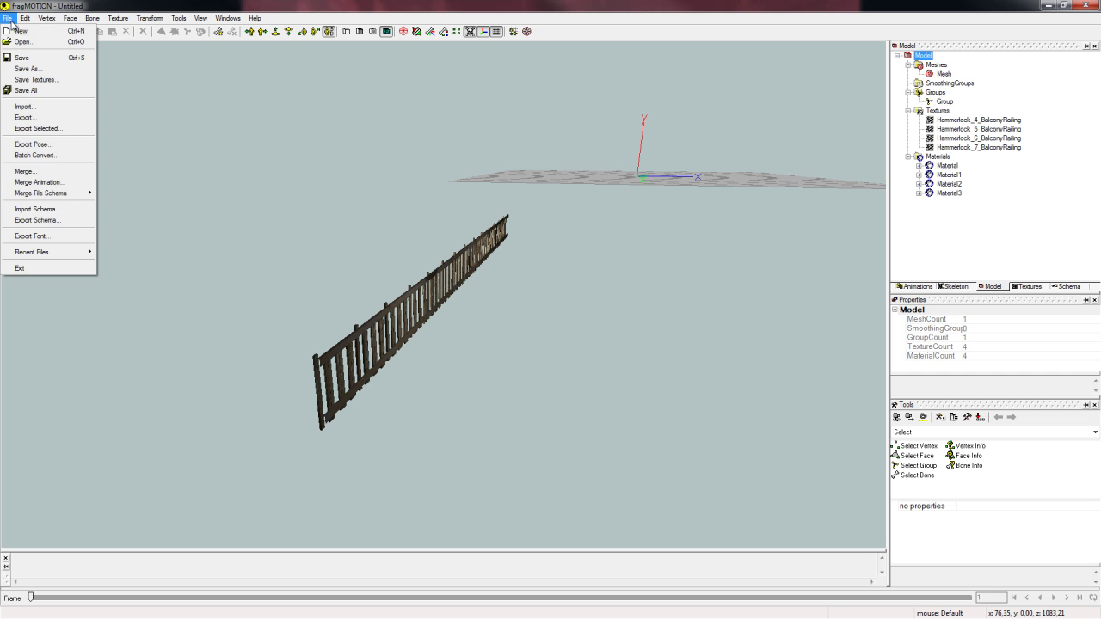
pyautogui.click(37, 174)
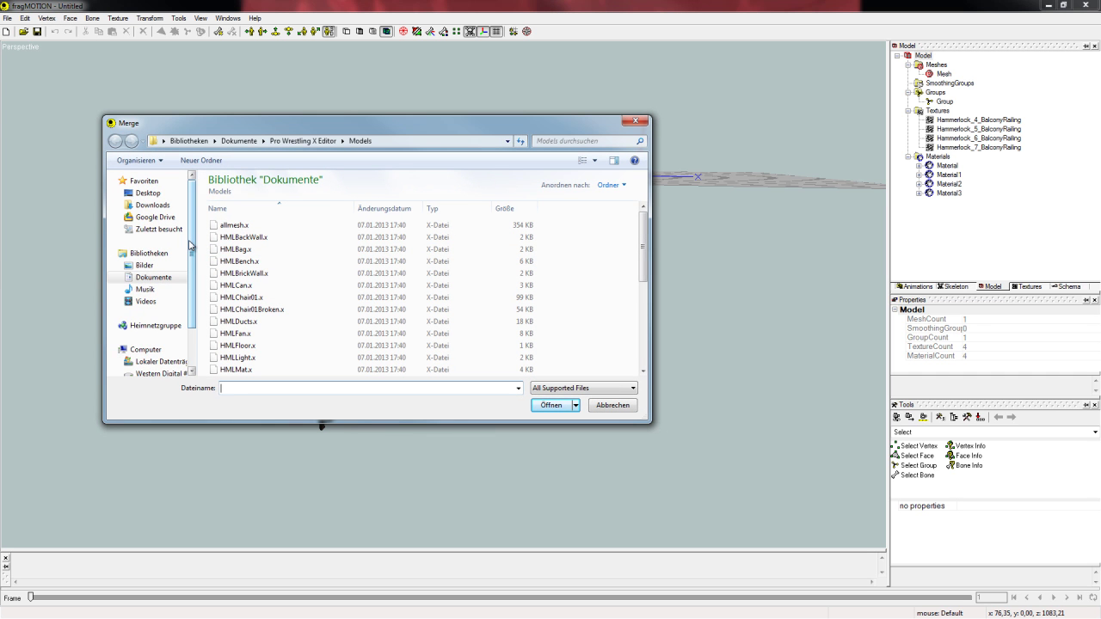
pyautogui.moveTo(191, 247); pyautogui.dragTo(191, 269)
pyautogui.click(159, 332)
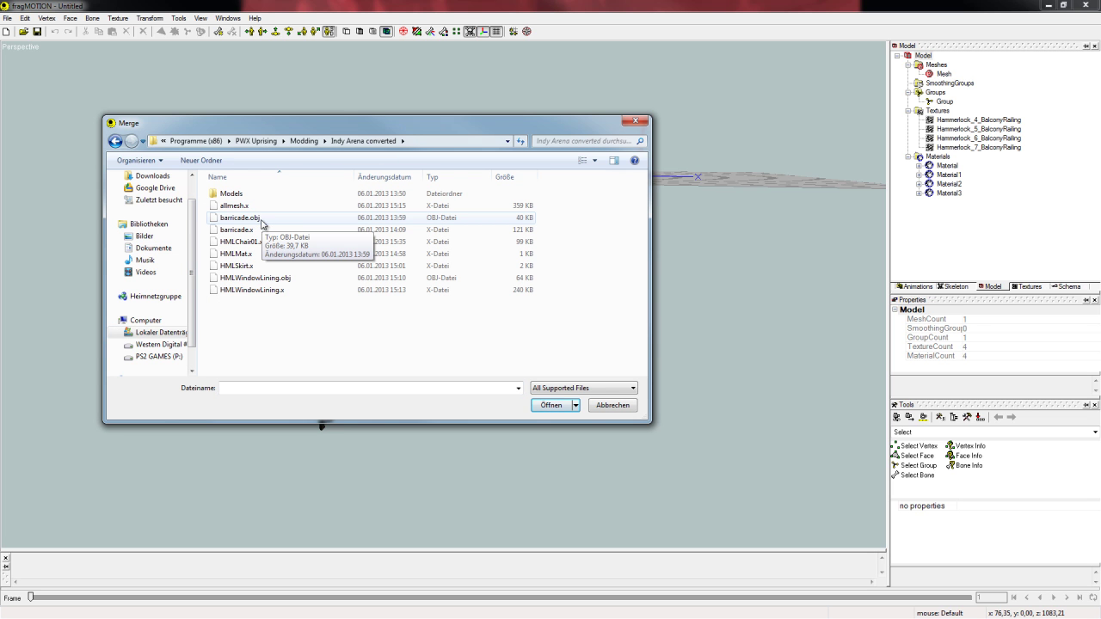
pyautogui.click(261, 217)
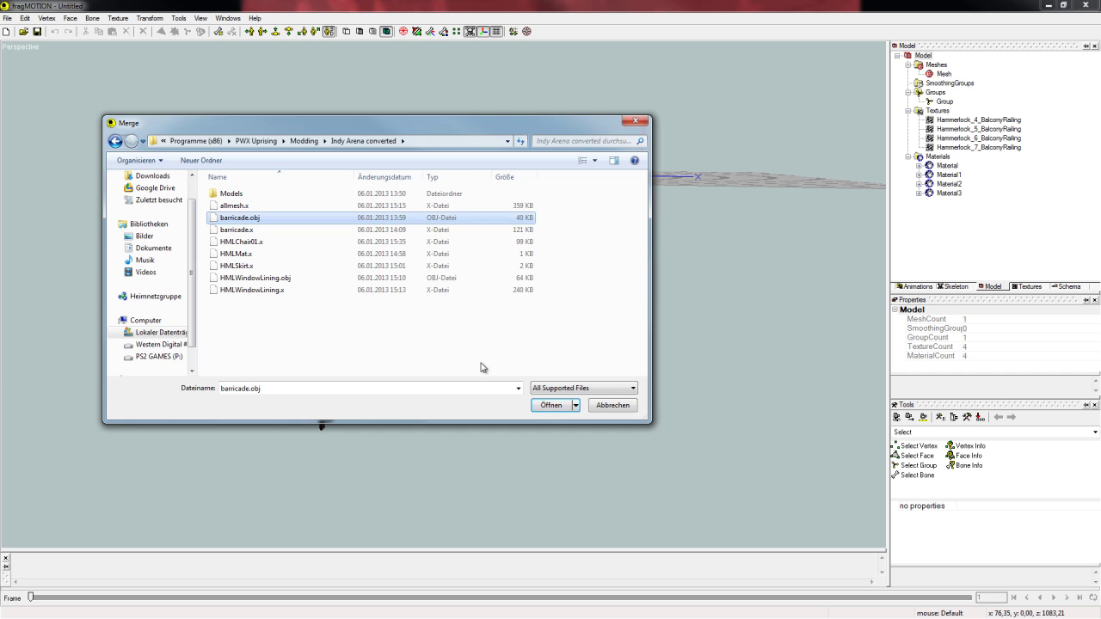
pyautogui.click(547, 405)
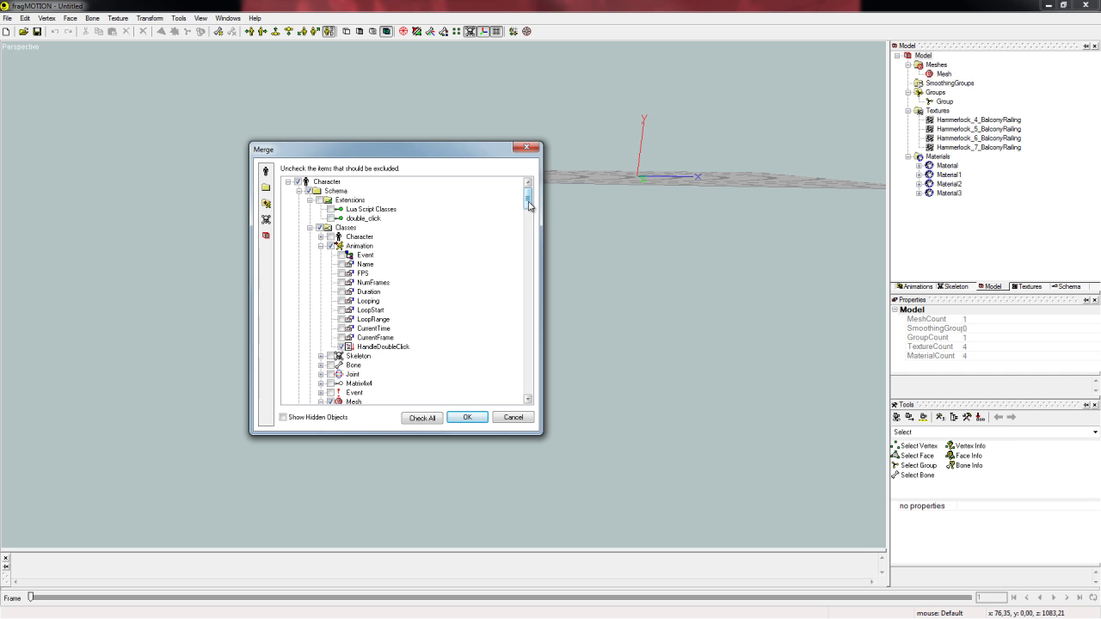
pyautogui.scroll(-20, 529, 205)
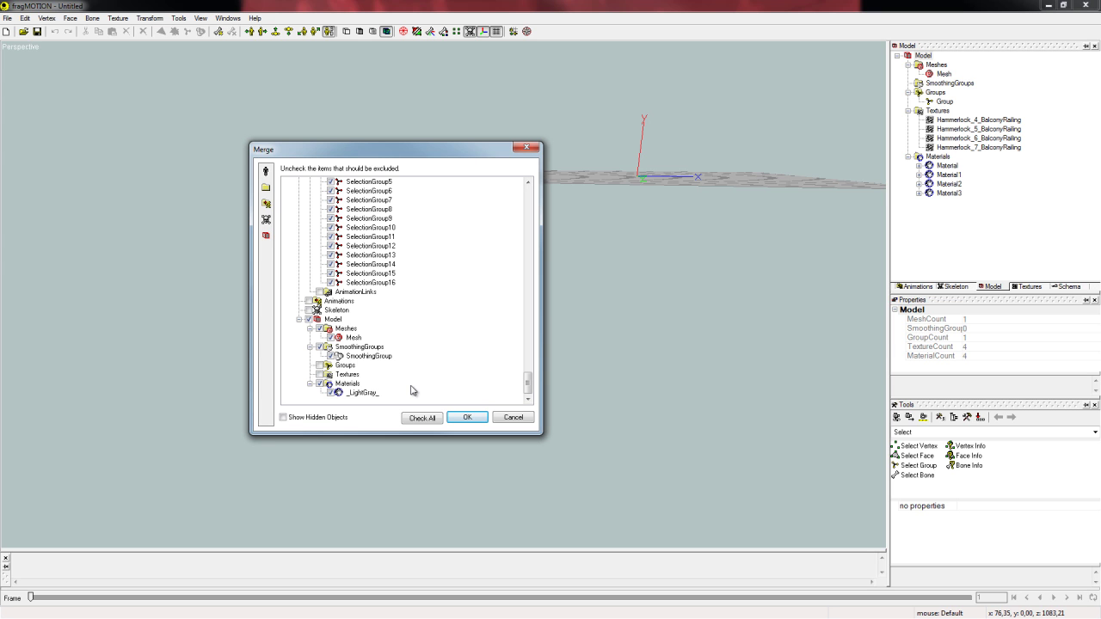
pyautogui.click(330, 392)
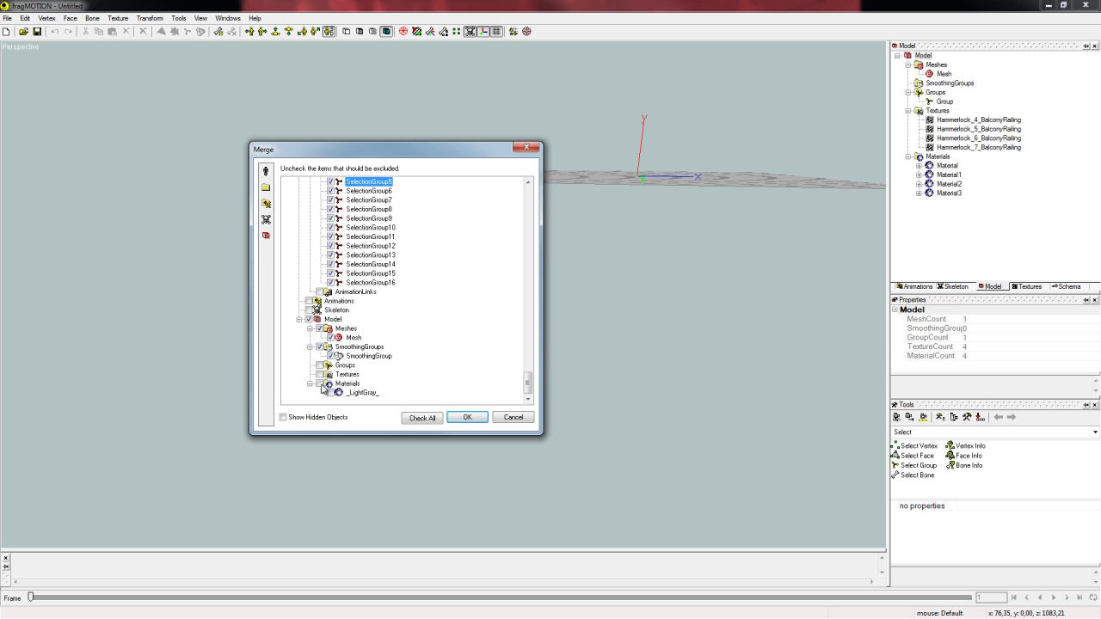
pyautogui.click(458, 417)
# Step: Select the barricade through its smoothing group and, with the Y-axis lock off, move it over to the wooden railing
pyautogui.keyDown('alt'); pyautogui.moveTo(456, 415); pyautogui.dragTo(307, 244, button='right'); pyautogui.keyUp('alt')
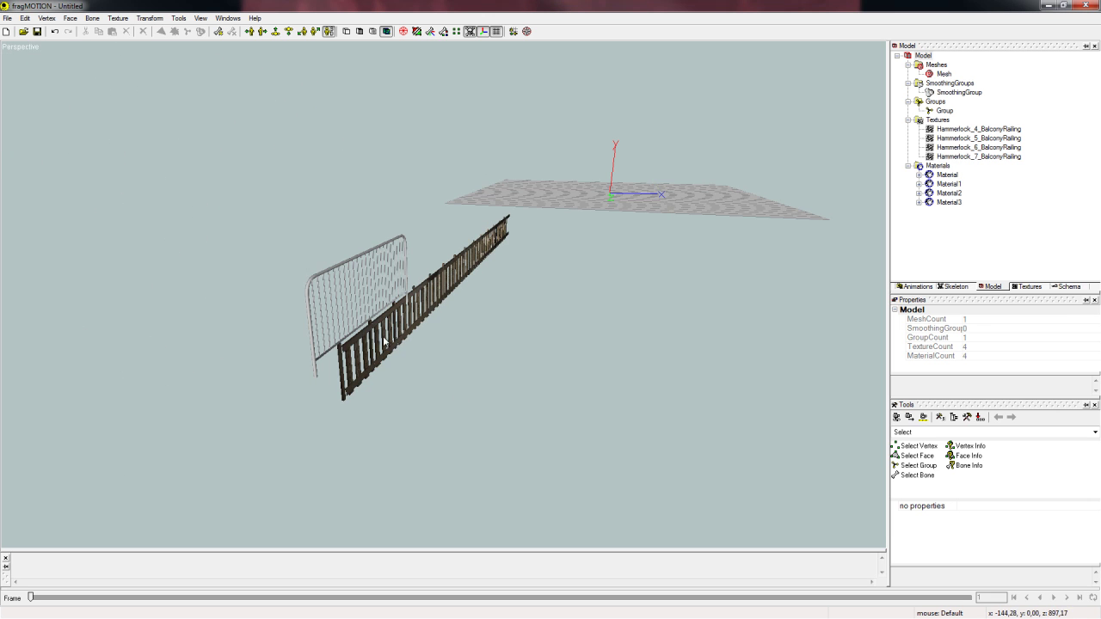
pyautogui.keyDown('alt'); pyautogui.moveTo(433, 362); pyautogui.dragTo(373, 308); pyautogui.keyUp('alt')
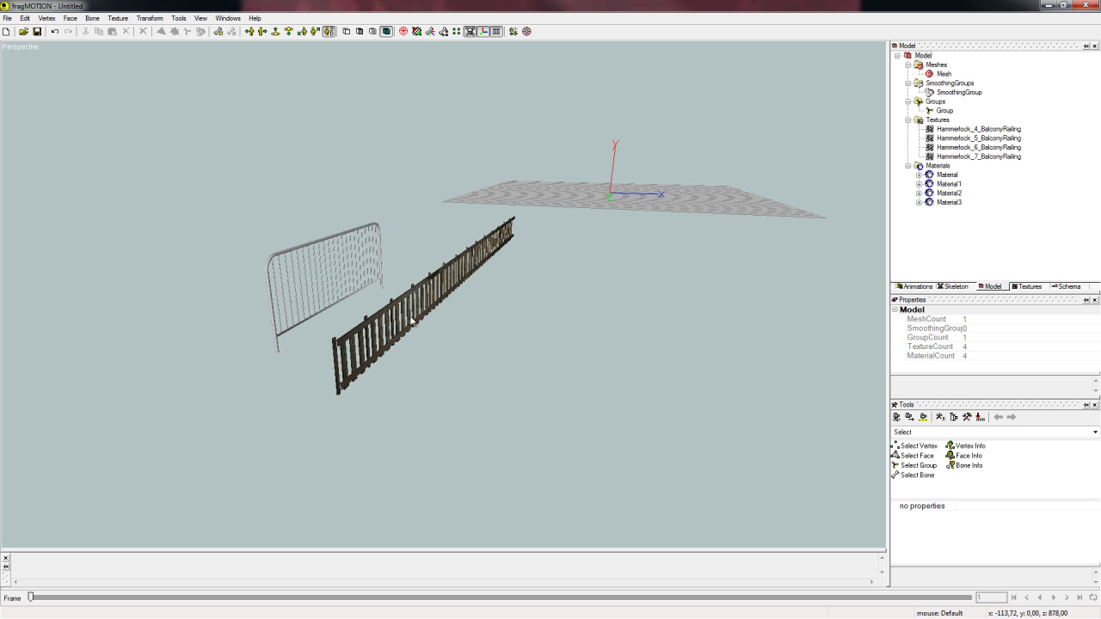
pyautogui.moveTo(389, 340); pyautogui.dragTo(420, 338)
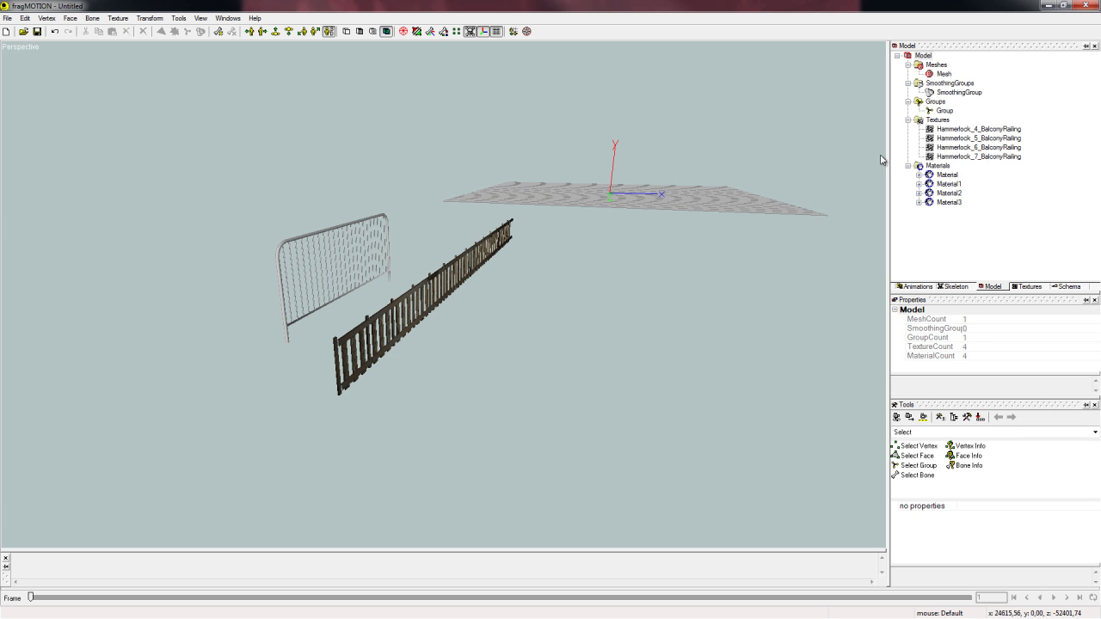
pyautogui.click(957, 92)
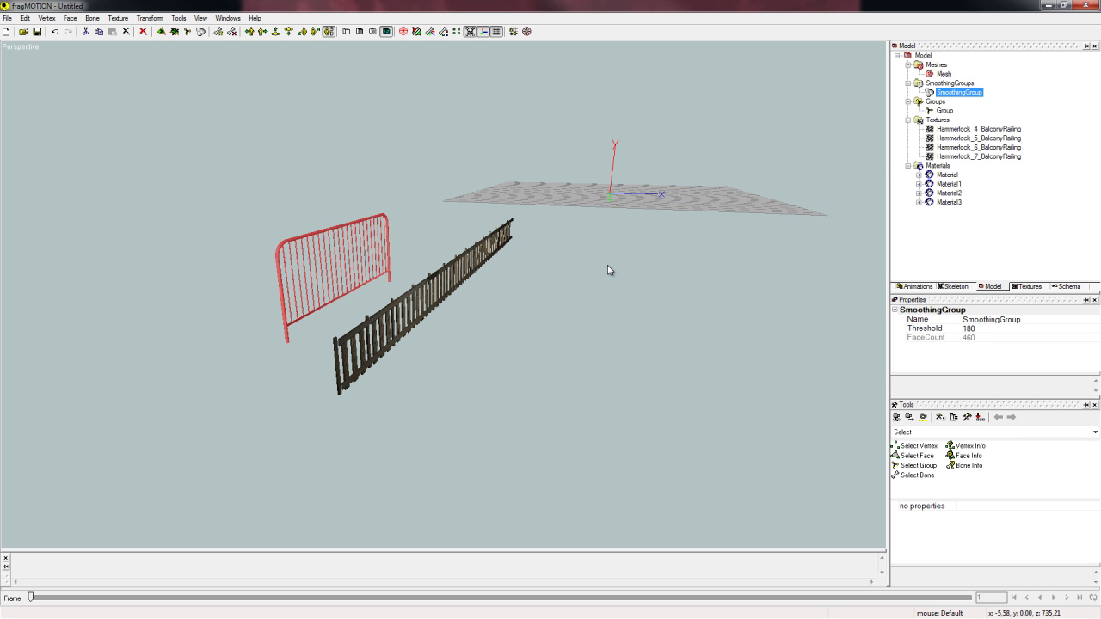
pyautogui.press('m')
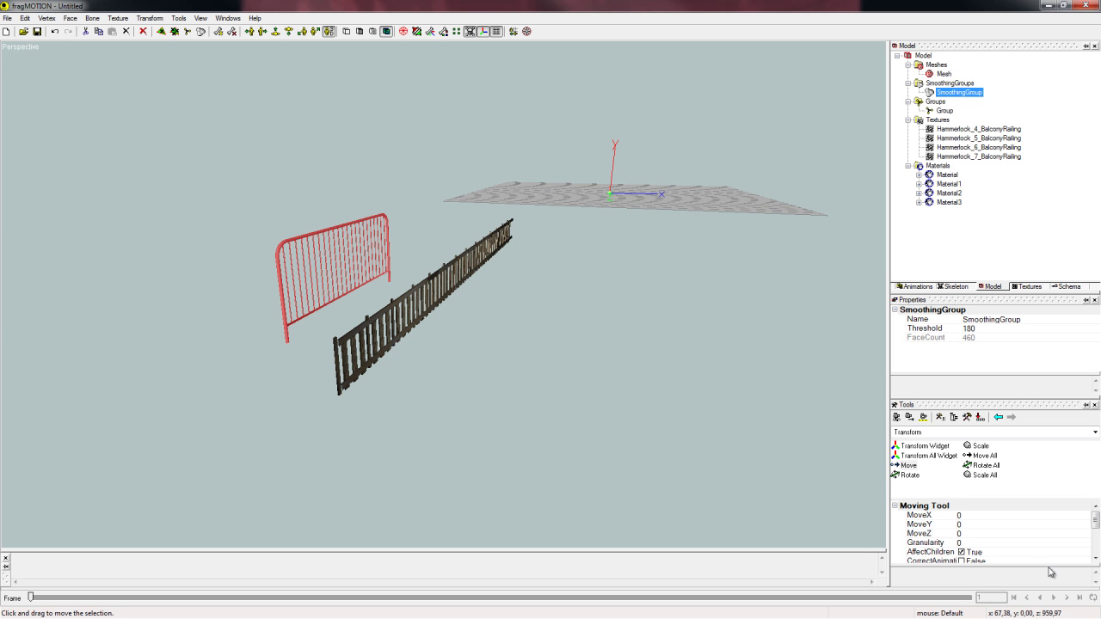
pyautogui.moveTo(1095, 521); pyautogui.dragTo(1097, 545)
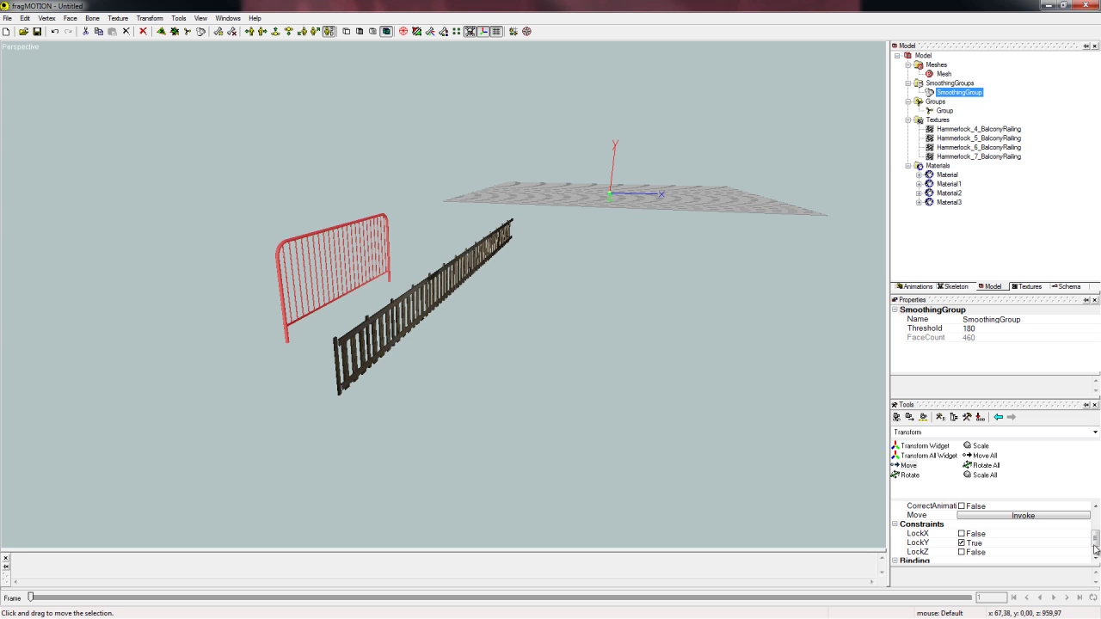
pyautogui.click(963, 544)
pyautogui.click(962, 543)
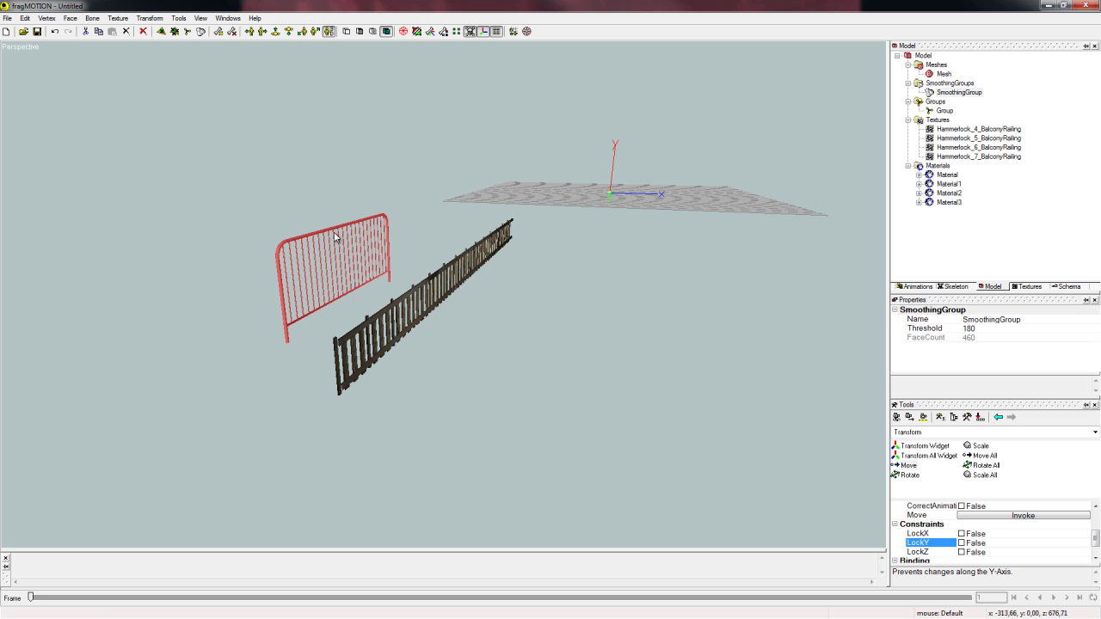
pyautogui.moveTo(342, 225); pyautogui.dragTo(512, 307)
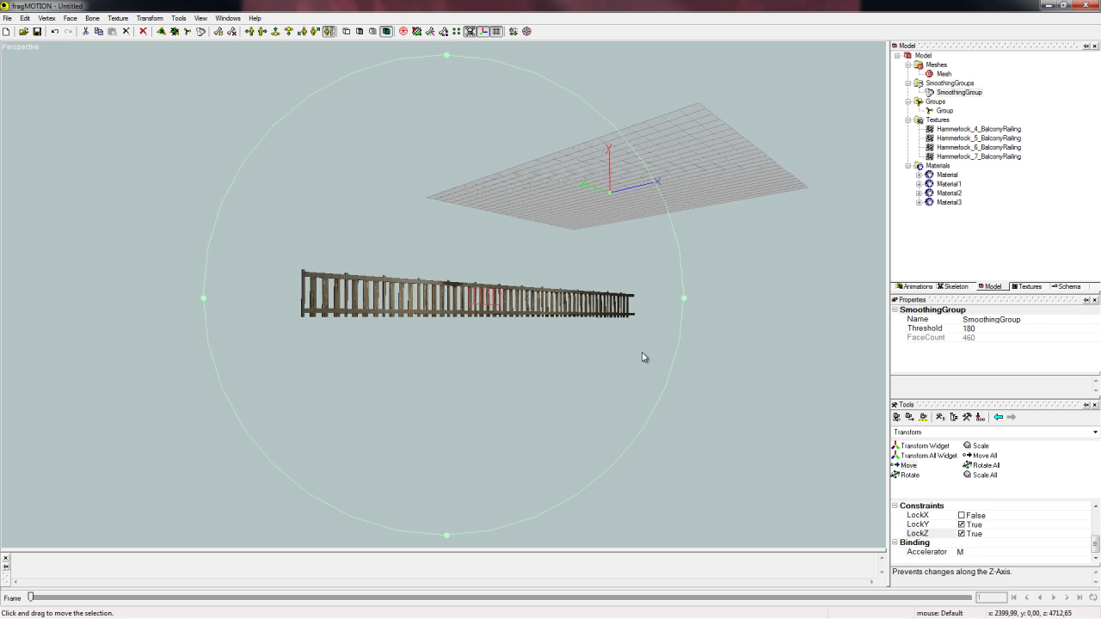
pyautogui.moveTo(641, 357); pyautogui.dragTo(586, 334, button='middle')
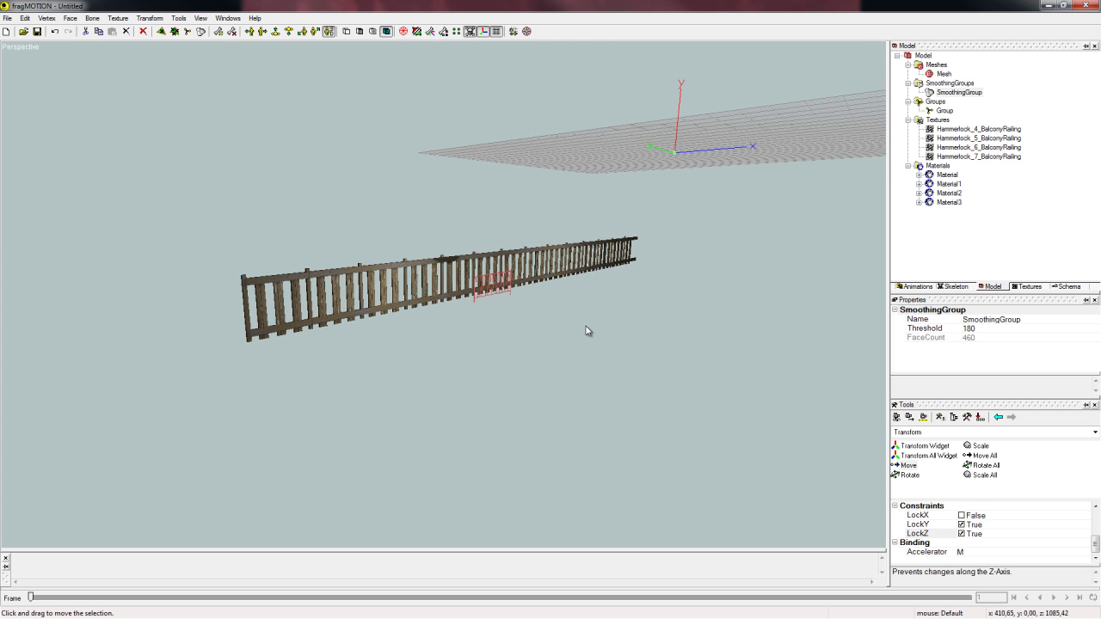
# Step: Scale the selected barricade up until it is roughly as tall as the wooden railing
pyautogui.press('s')
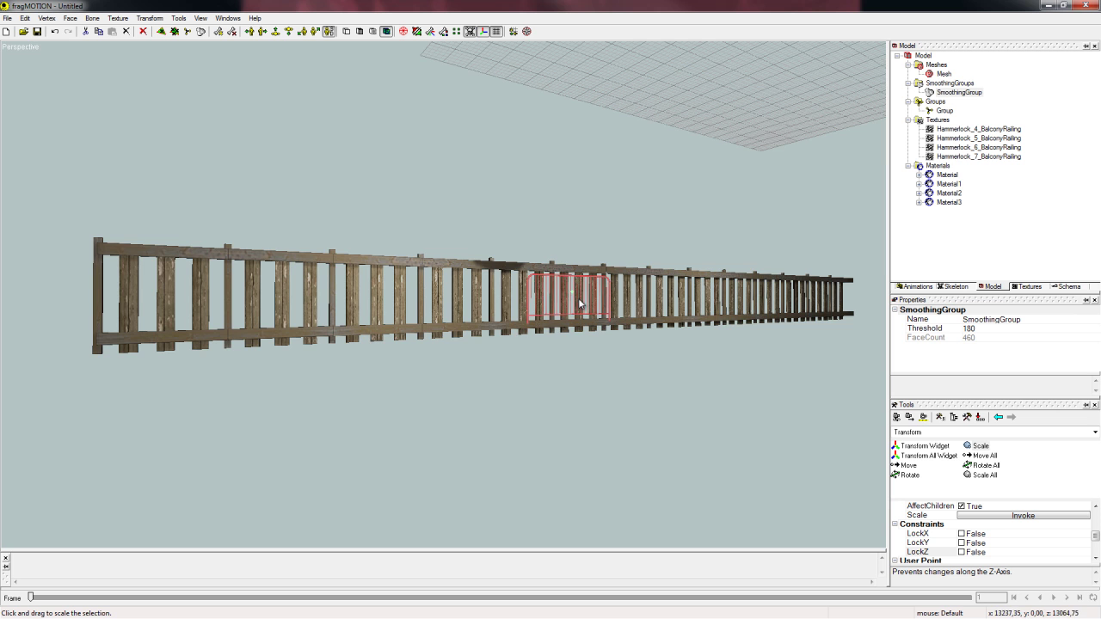
pyautogui.moveTo(578, 297); pyautogui.dragTo(633, 267)
pyautogui.moveTo(574, 367); pyautogui.dragTo(596, 356, button='middle')
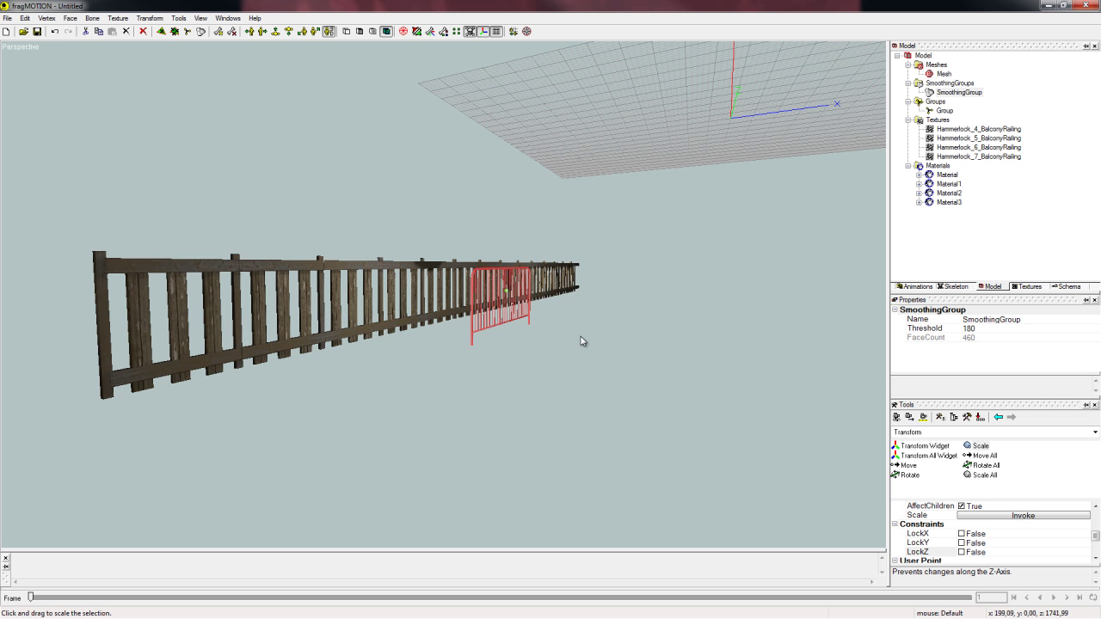
pyautogui.moveTo(578, 342); pyautogui.dragTo(583, 326, button='middle')
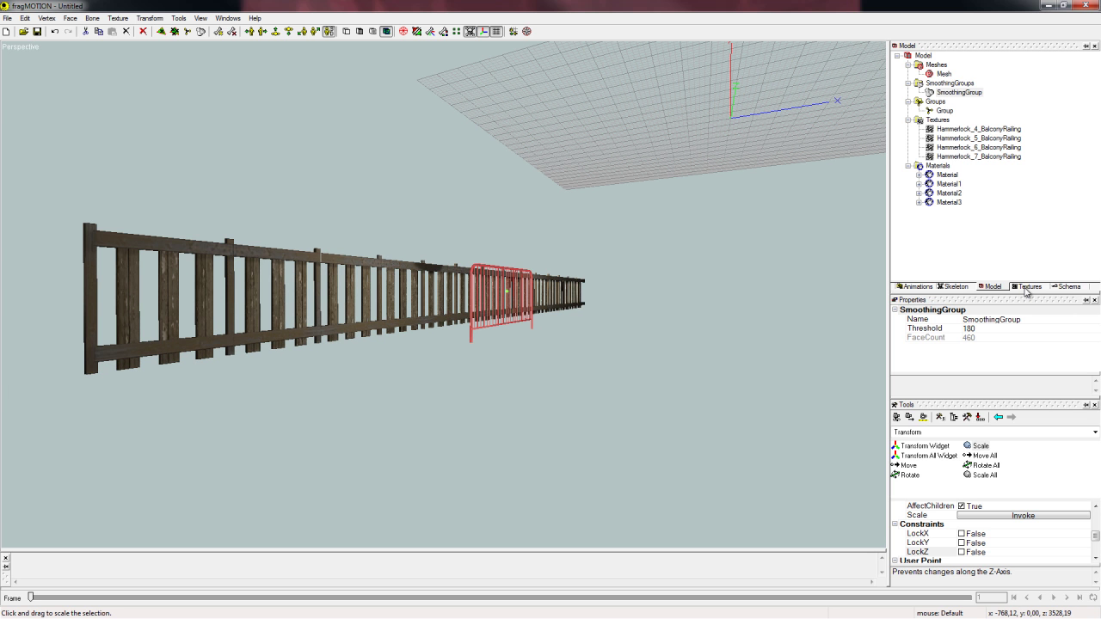
# Step: Examine the four Hammerlock BalconyRailing textures loaded in the model to judge which could suit the barricade
pyautogui.click(1026, 287)
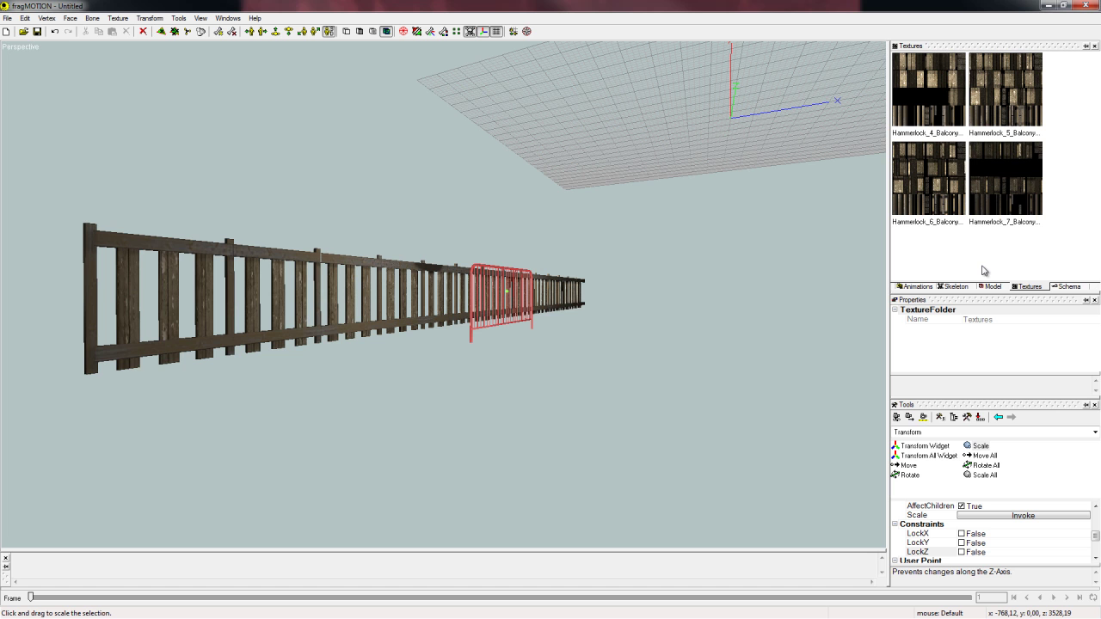
pyautogui.moveTo(981, 270); pyautogui.dragTo(934, 246, button='middle')
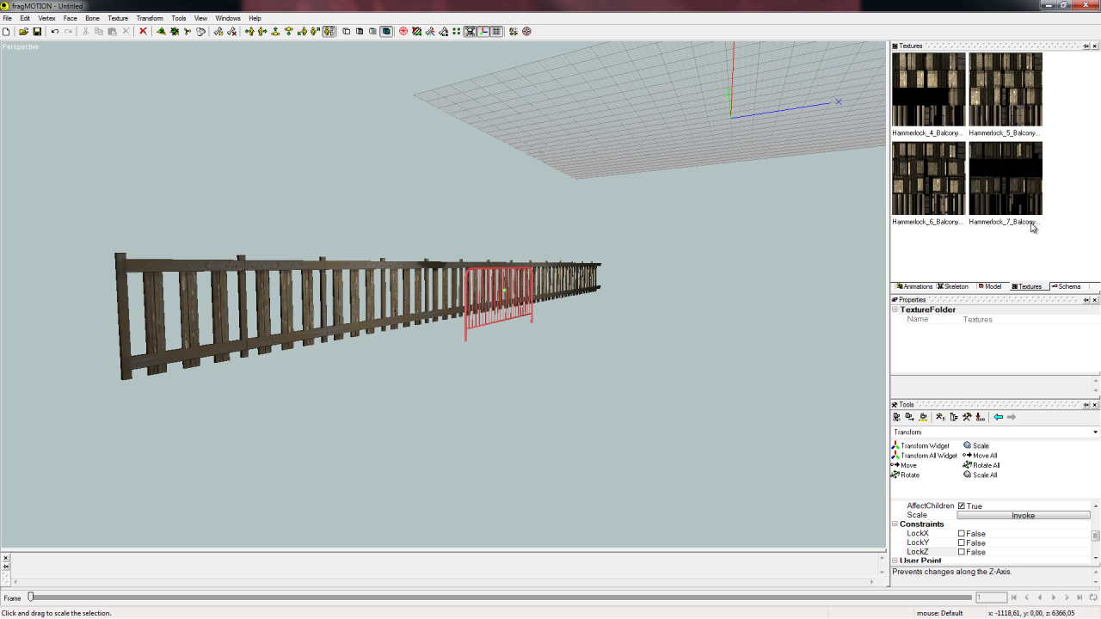
pyautogui.click(1019, 217)
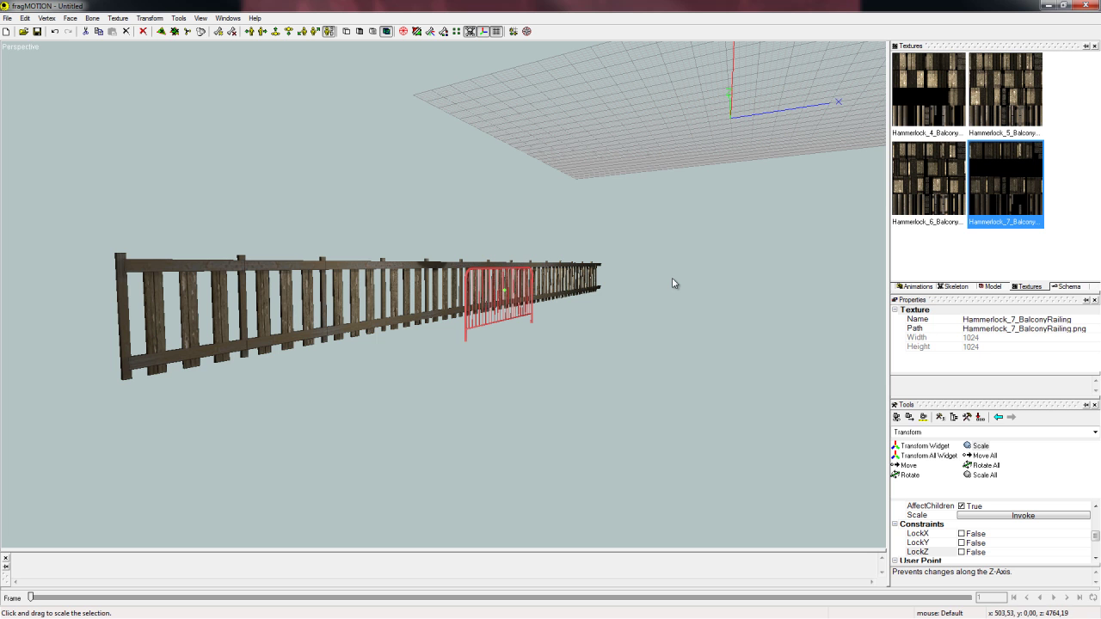
pyautogui.click(139, 19)
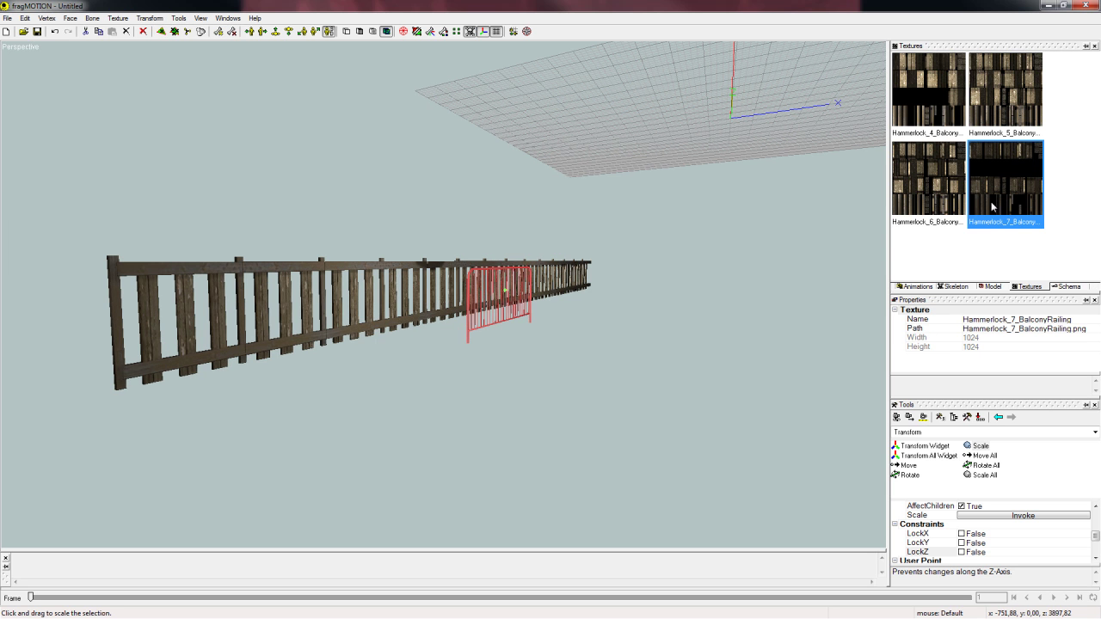
pyautogui.click(958, 206)
pyautogui.click(990, 183)
pyautogui.click(992, 129)
pyautogui.click(951, 115)
pyautogui.click(988, 195)
pyautogui.click(938, 188)
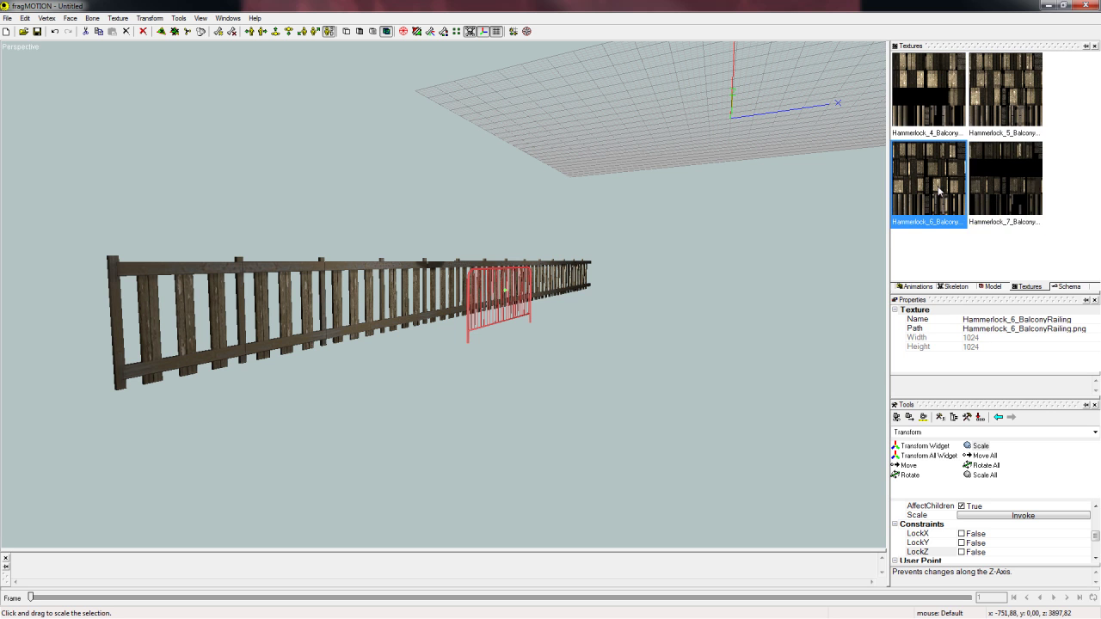
pyautogui.click(991, 192)
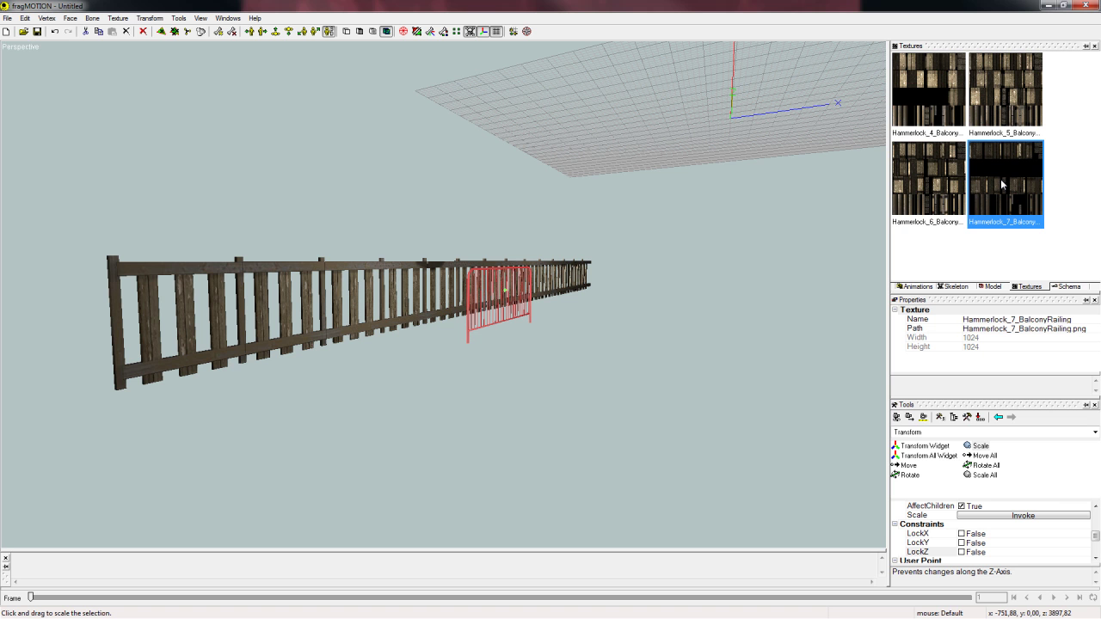
pyautogui.moveTo(876, 310); pyautogui.dragTo(860, 317, button='middle')
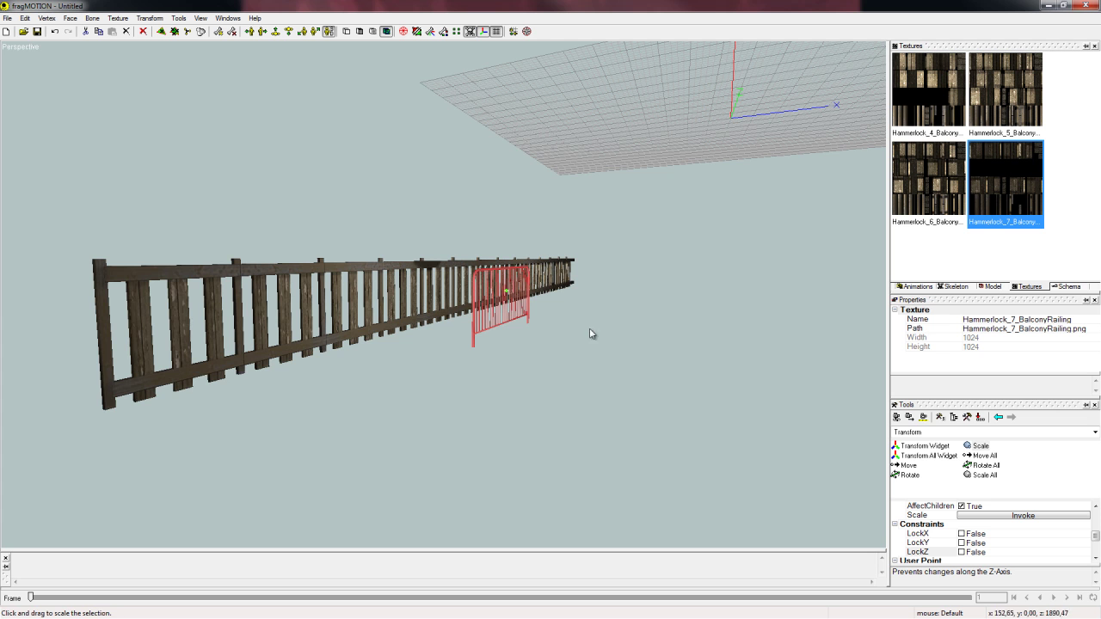
pyautogui.moveTo(590, 332); pyautogui.dragTo(538, 344, button='middle')
pyautogui.scroll(2, 538, 343)
pyautogui.scroll(-1, 567, 357)
pyautogui.moveTo(601, 368); pyautogui.dragTo(464, 331, button='middle')
pyautogui.scroll(-3, 552, 368)
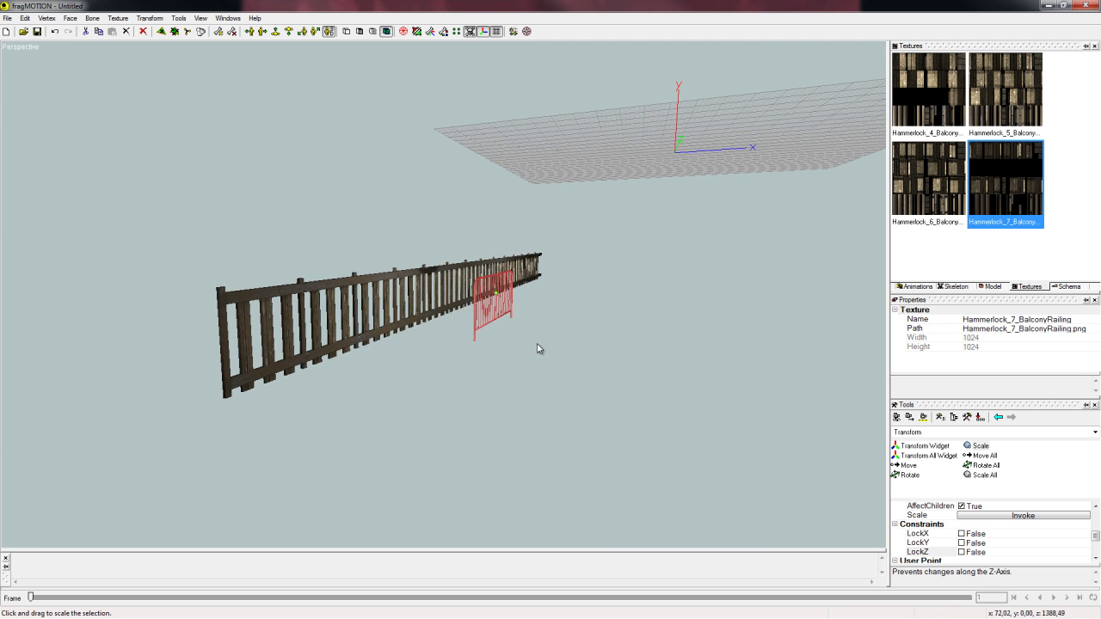
pyautogui.moveTo(536, 344); pyautogui.dragTo(880, 325, button='middle')
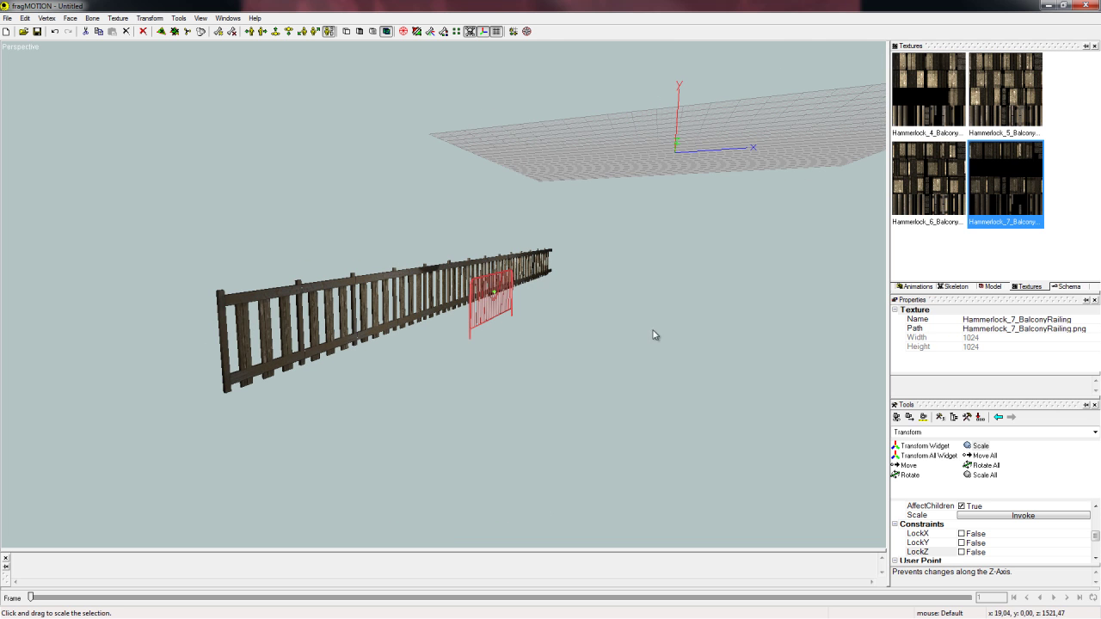
# Step: Open the UV coordinate mapping for the barricade's smoothing group, compare the available materials and choose Material1
pyautogui.click(994, 287)
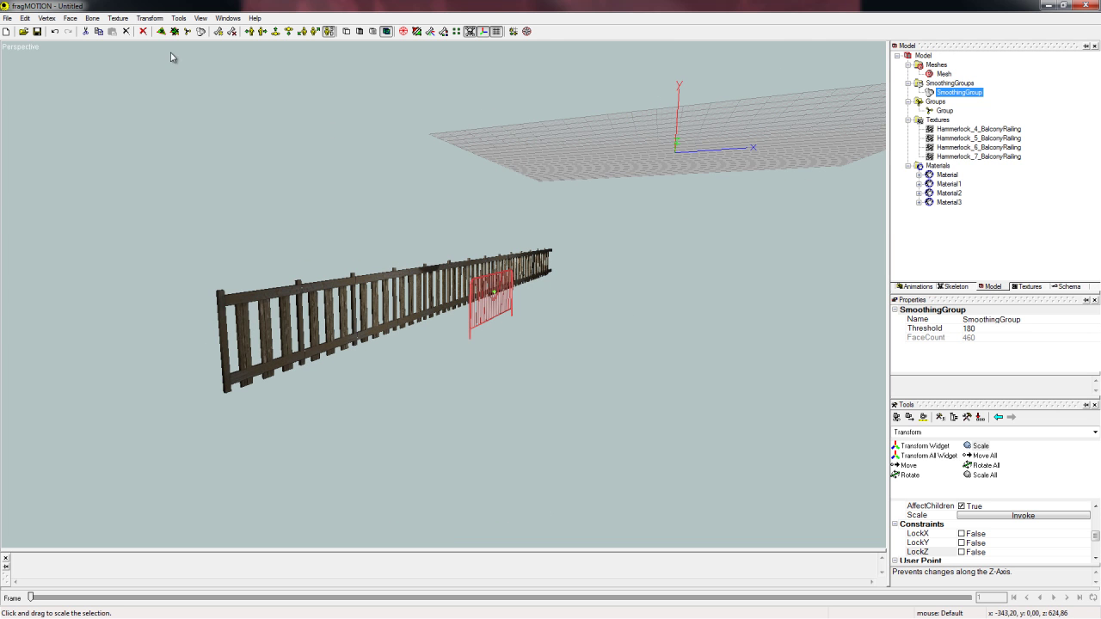
pyautogui.click(117, 18)
pyautogui.click(135, 42)
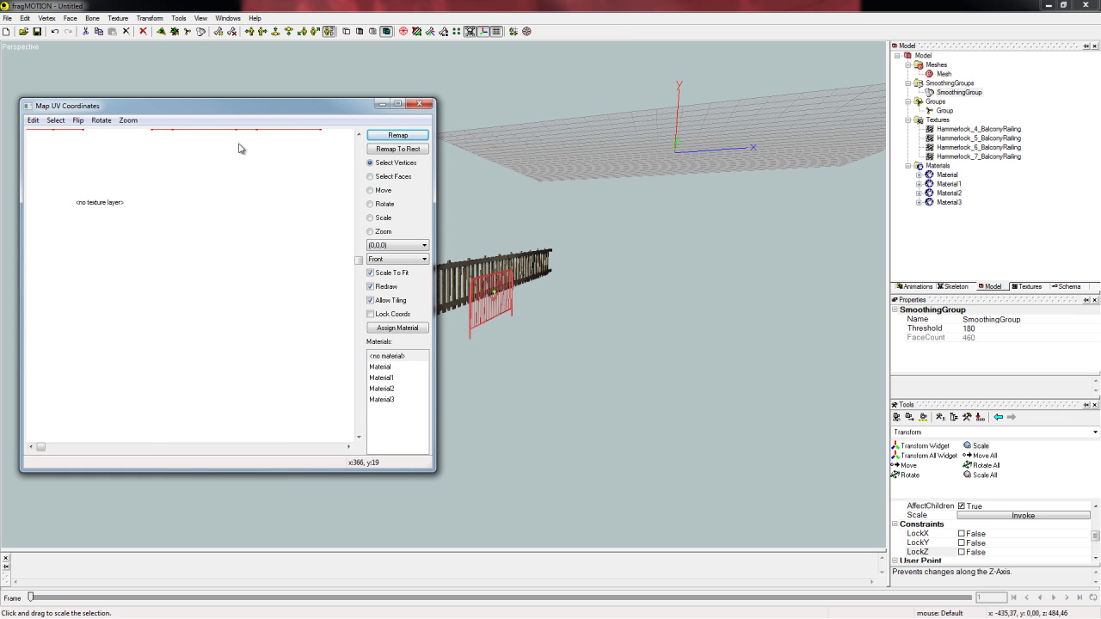
pyautogui.click(393, 366)
pyautogui.click(393, 378)
pyautogui.click(392, 400)
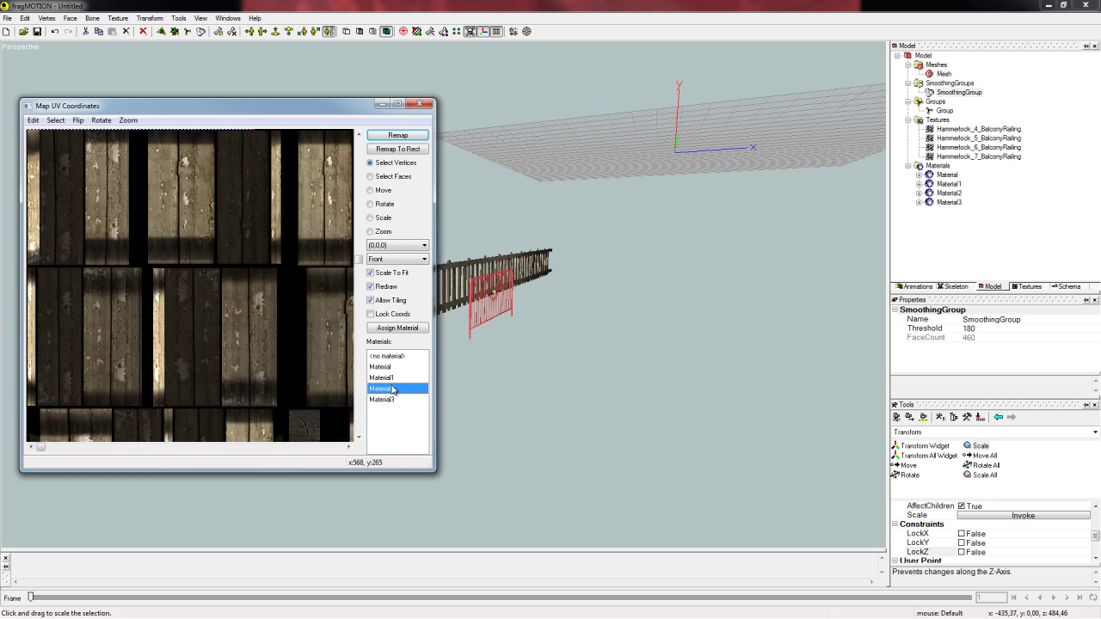
pyautogui.click(392, 378)
pyautogui.click(392, 368)
pyautogui.click(394, 379)
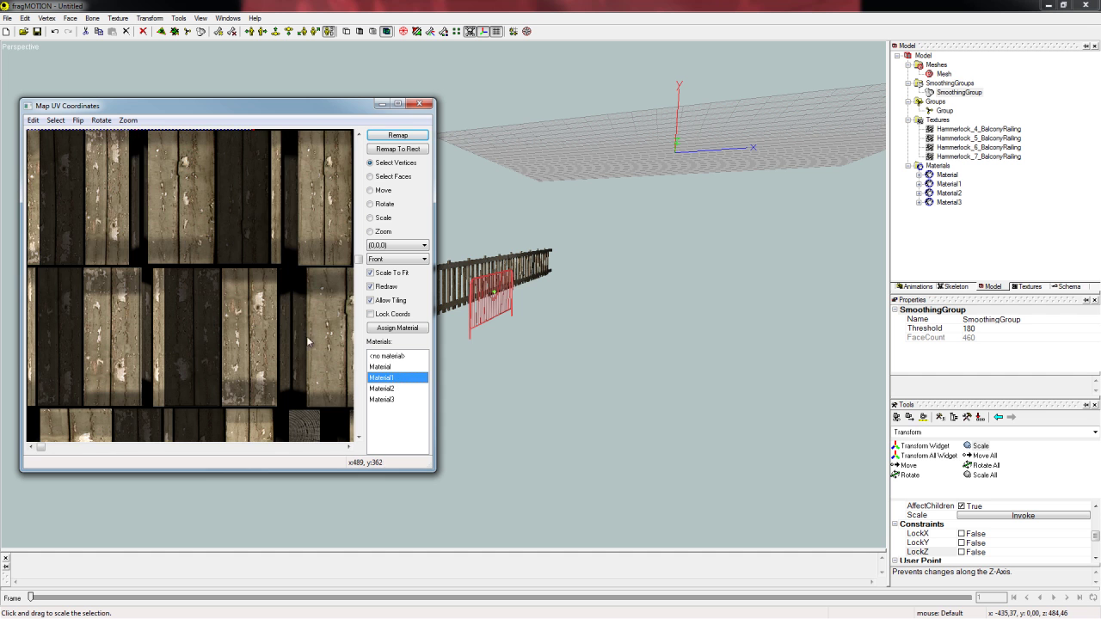
# Step: Remap the barricade's UV coordinates with the Front projection and assign Material1 to it
pyautogui.click(369, 231)
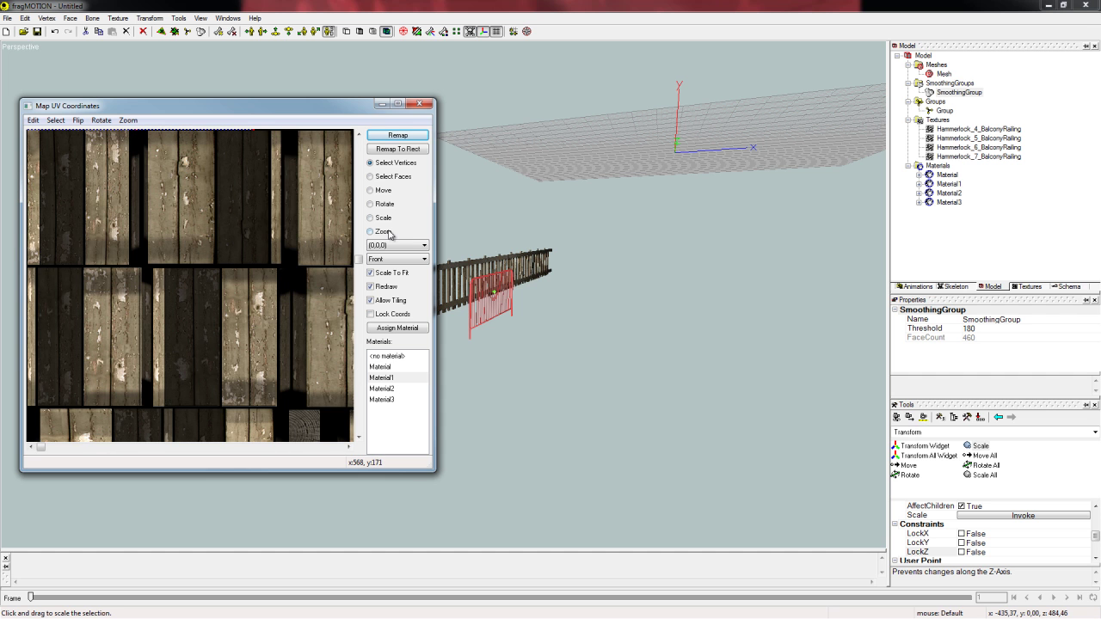
pyautogui.click(293, 274)
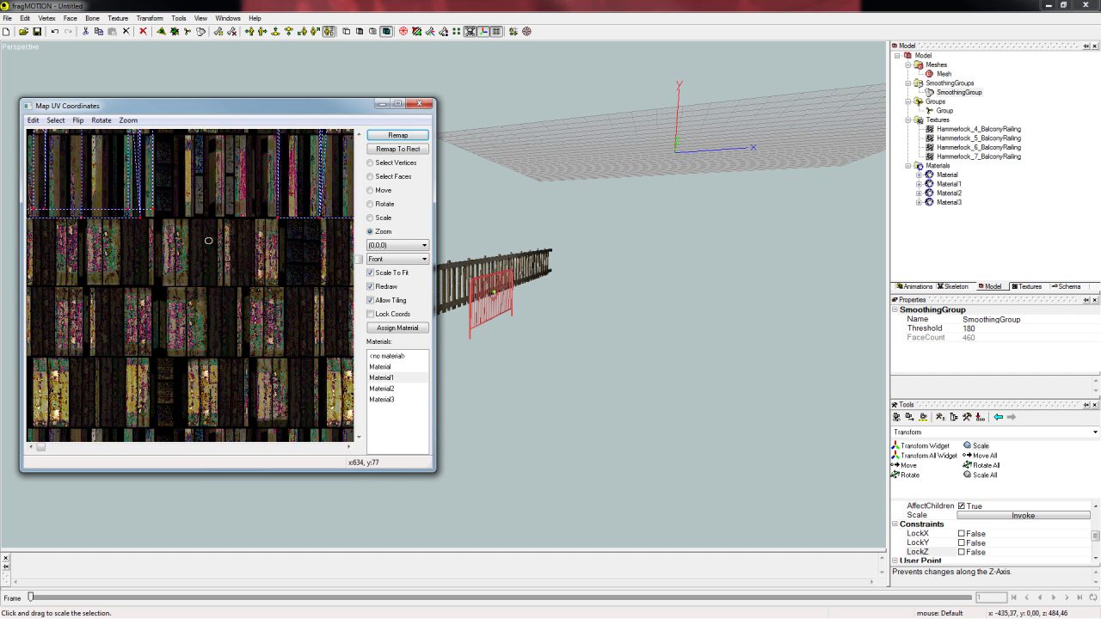
pyautogui.moveTo(326, 114); pyautogui.dragTo(383, 190)
pyautogui.click(440, 211)
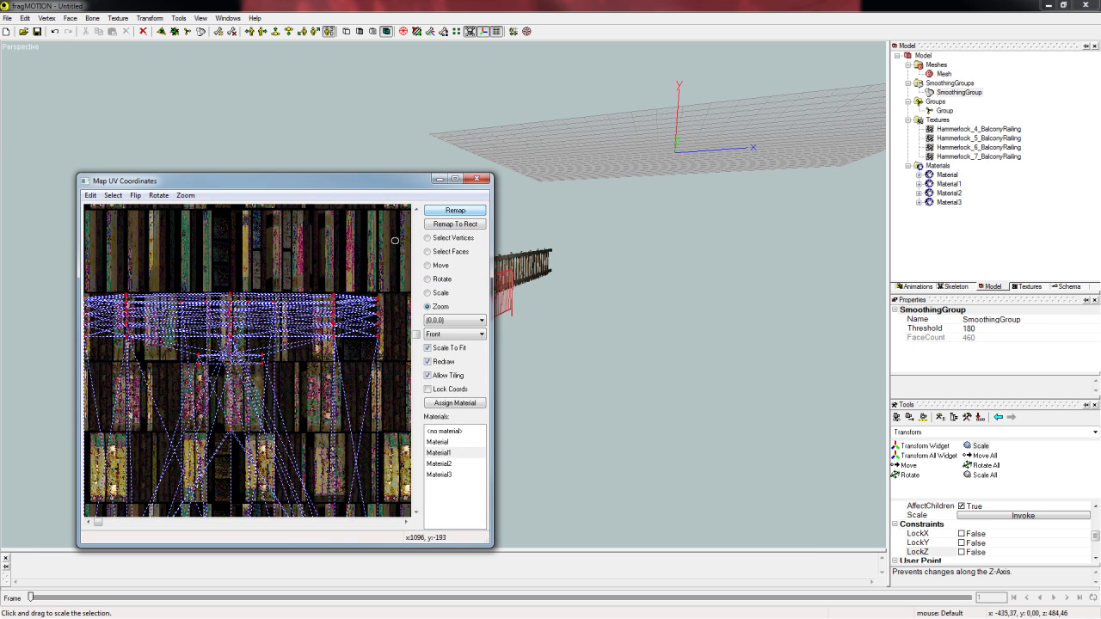
pyautogui.moveTo(415, 337)
pyautogui.mouseDown()
pyautogui.moveTo(418, 350)
pyautogui.moveTo(420, 335)
pyautogui.mouseUp()
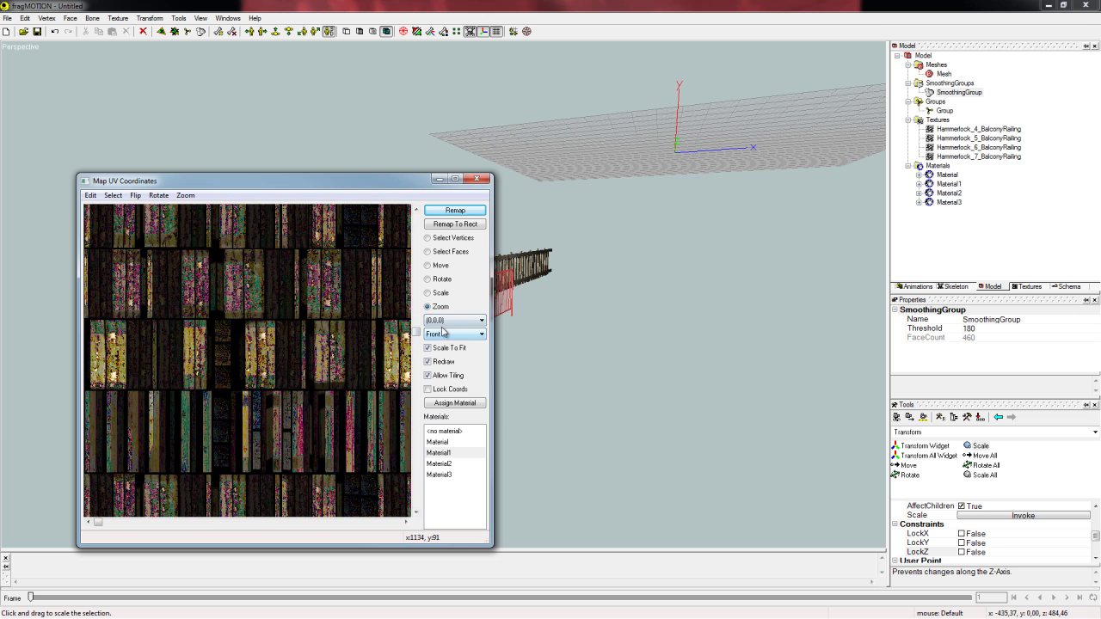
pyautogui.click(454, 403)
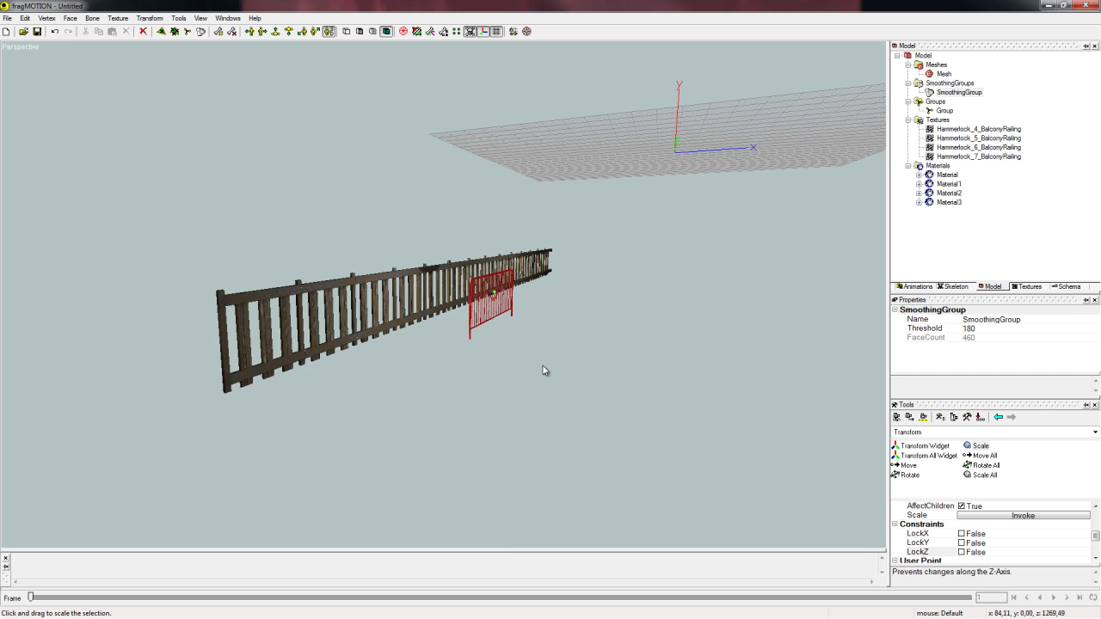
# Step: Deselect the barricade and inspect its applied wood material up close and beside the railing
pyautogui.moveTo(544, 364); pyautogui.dragTo(525, 361, button='middle')
pyautogui.scroll(2, 536, 332)
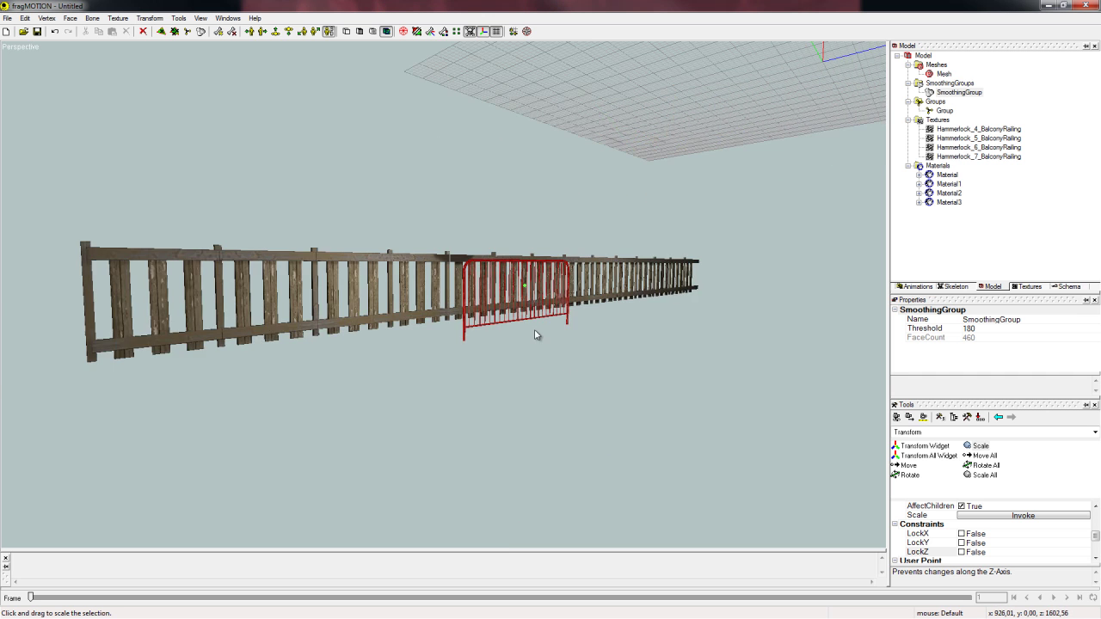
pyautogui.moveTo(621, 361); pyautogui.dragTo(619, 362, button='middle')
pyautogui.press('Escape')
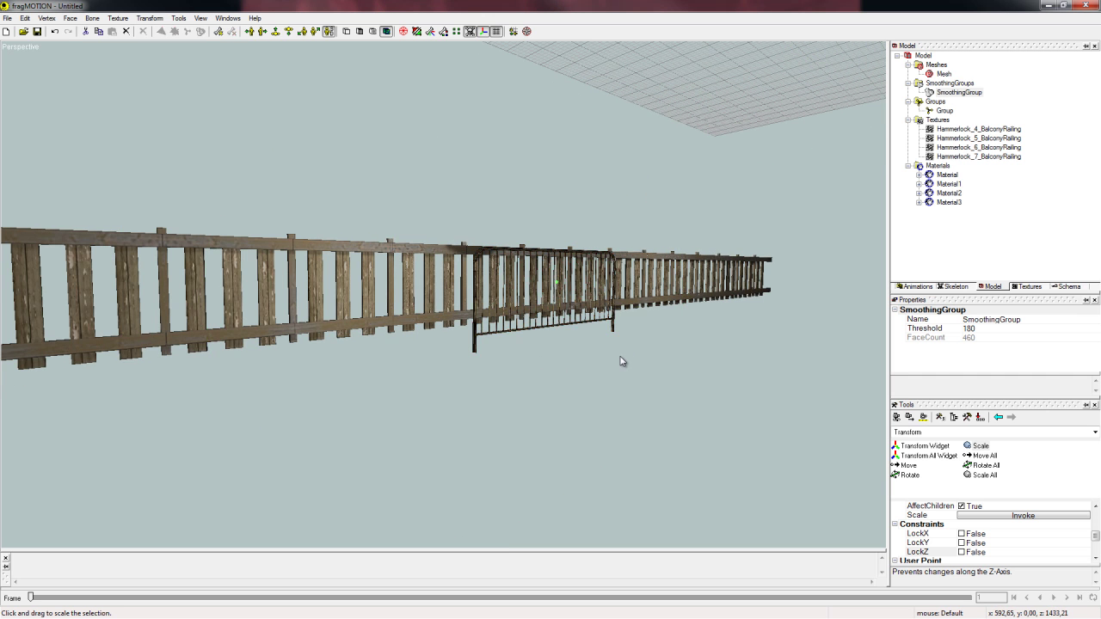
pyautogui.scroll(3, 621, 360)
pyautogui.scroll(-2, 625, 337)
pyautogui.scroll(1, 654, 344)
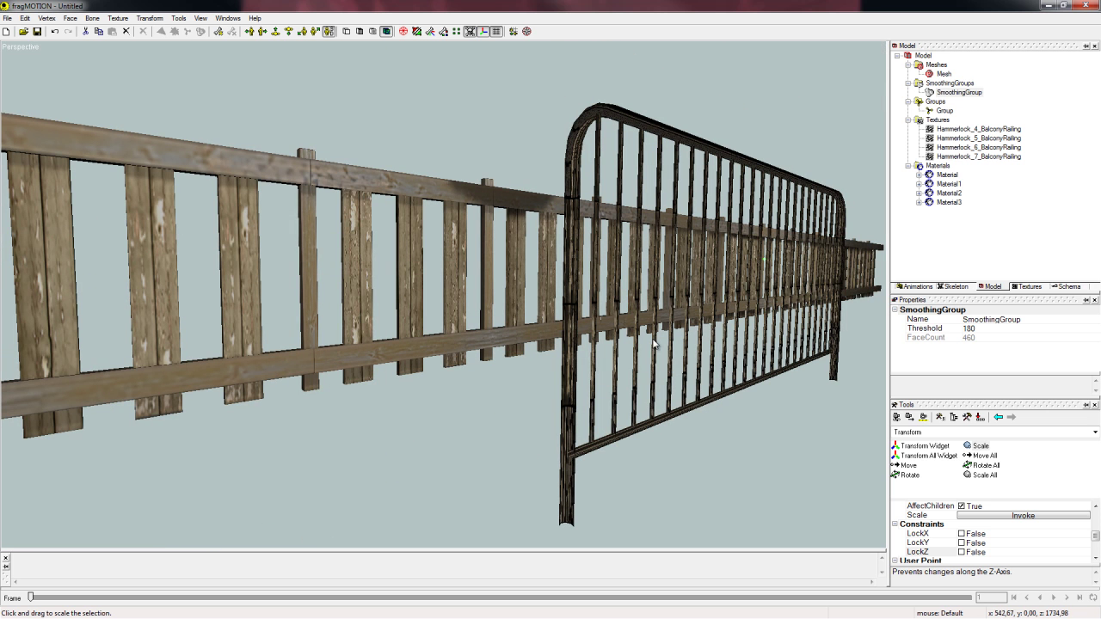
pyautogui.click(200, 18)
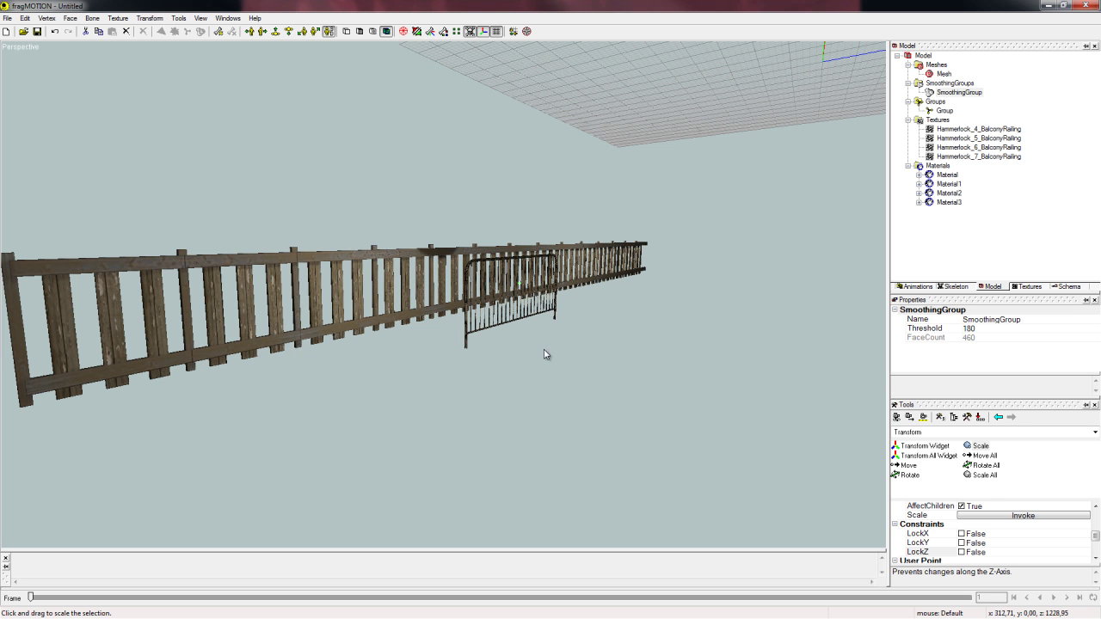
pyautogui.moveTo(544, 349); pyautogui.dragTo(555, 354, button='middle')
pyautogui.scroll(-3, 533, 354)
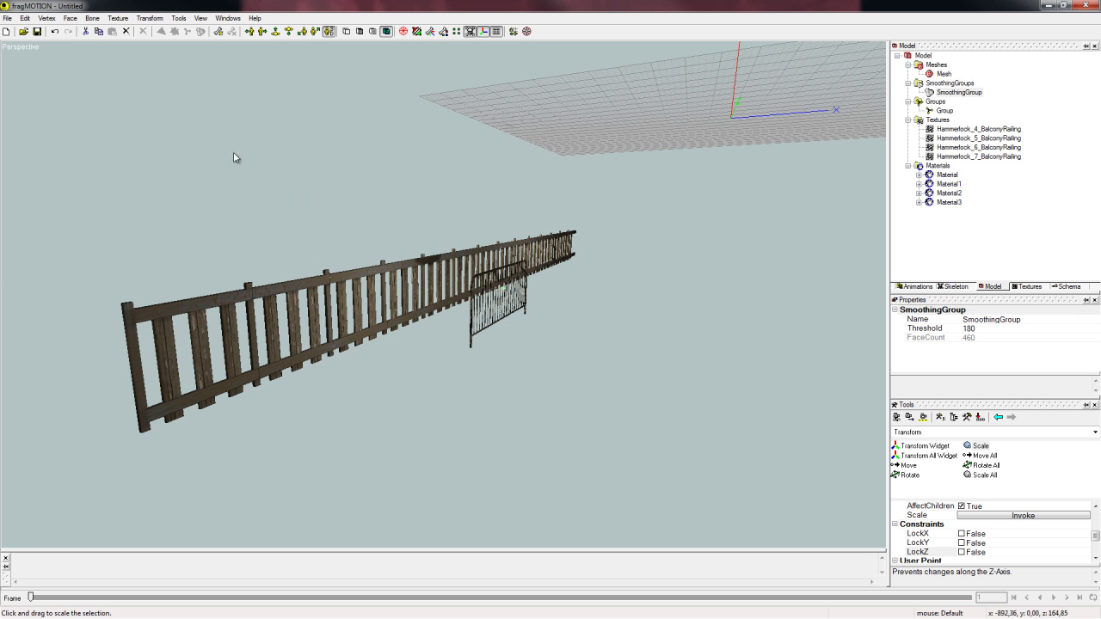
# Step: Start exporting the model and choose the Models folder of Pro Wrestling X Editor in Documents as its destination
pyautogui.click(8, 18)
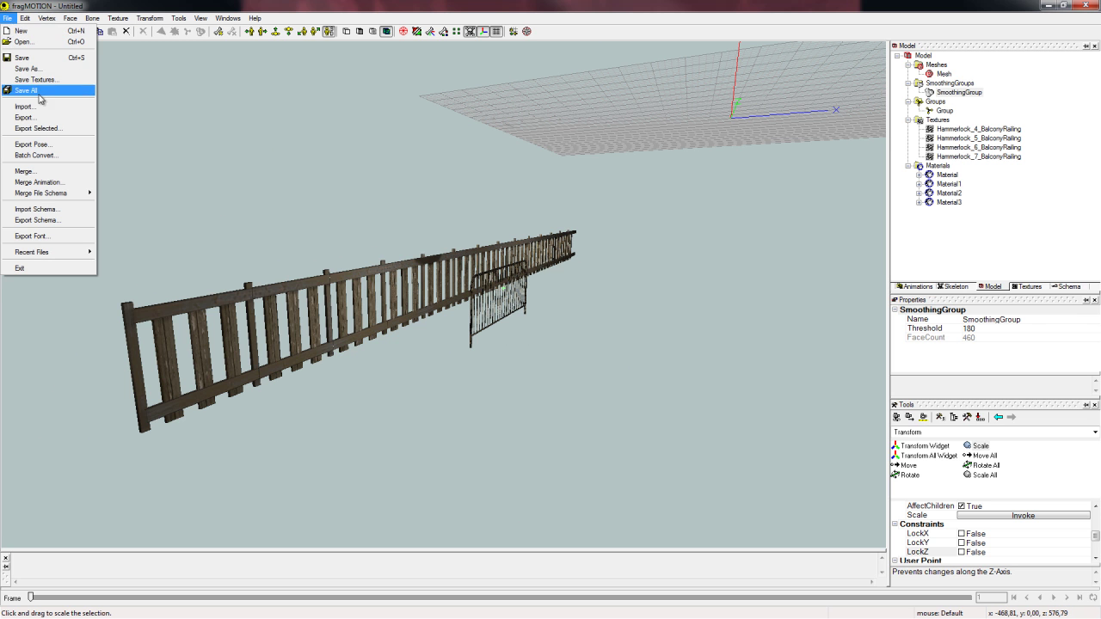
pyautogui.click(41, 118)
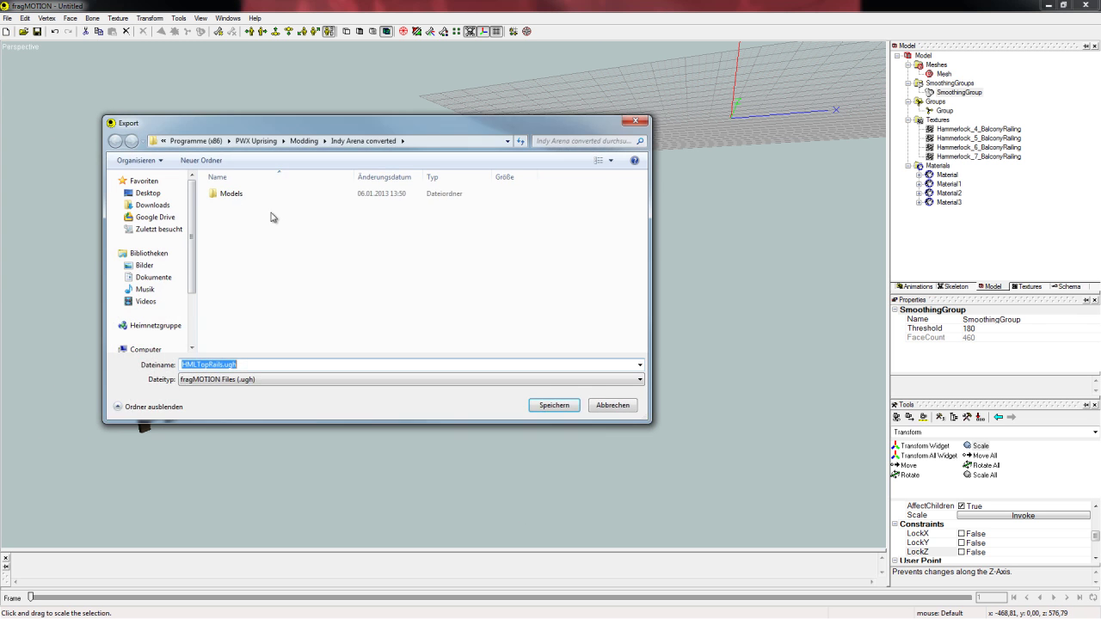
pyautogui.click(183, 277)
pyautogui.moveTo(652, 232); pyautogui.dragTo(652, 307)
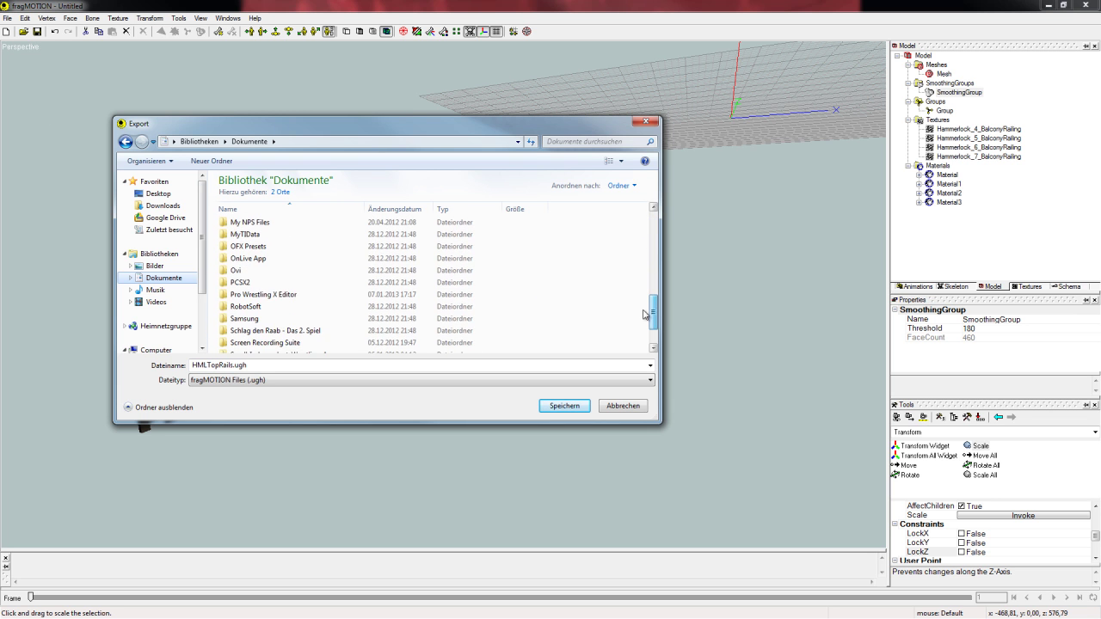
pyautogui.doubleClick(310, 293)
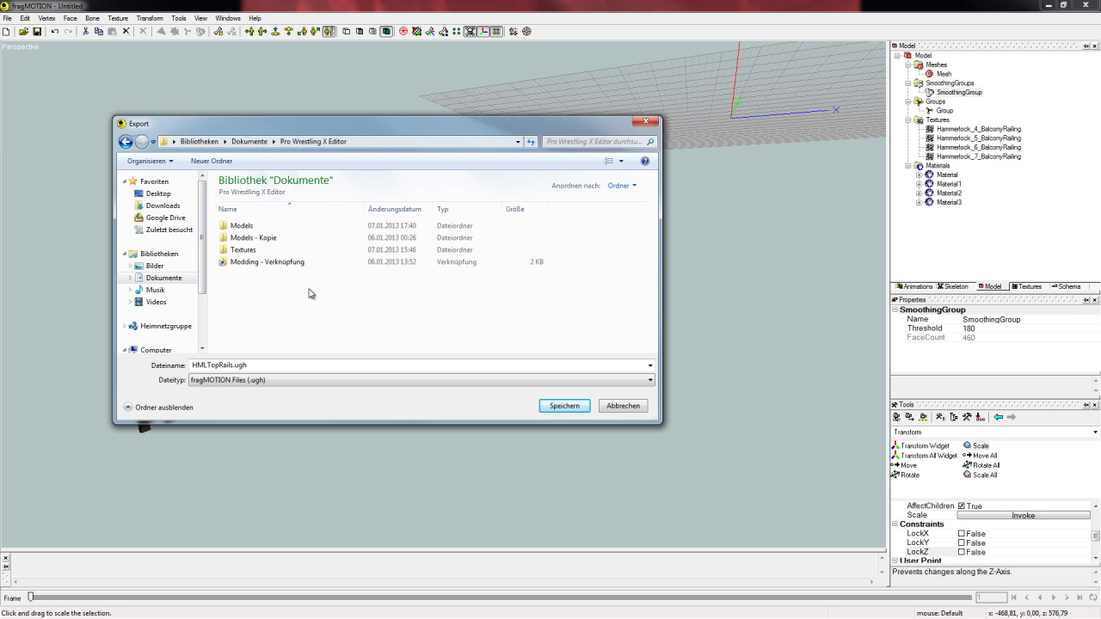
pyautogui.doubleClick(265, 228)
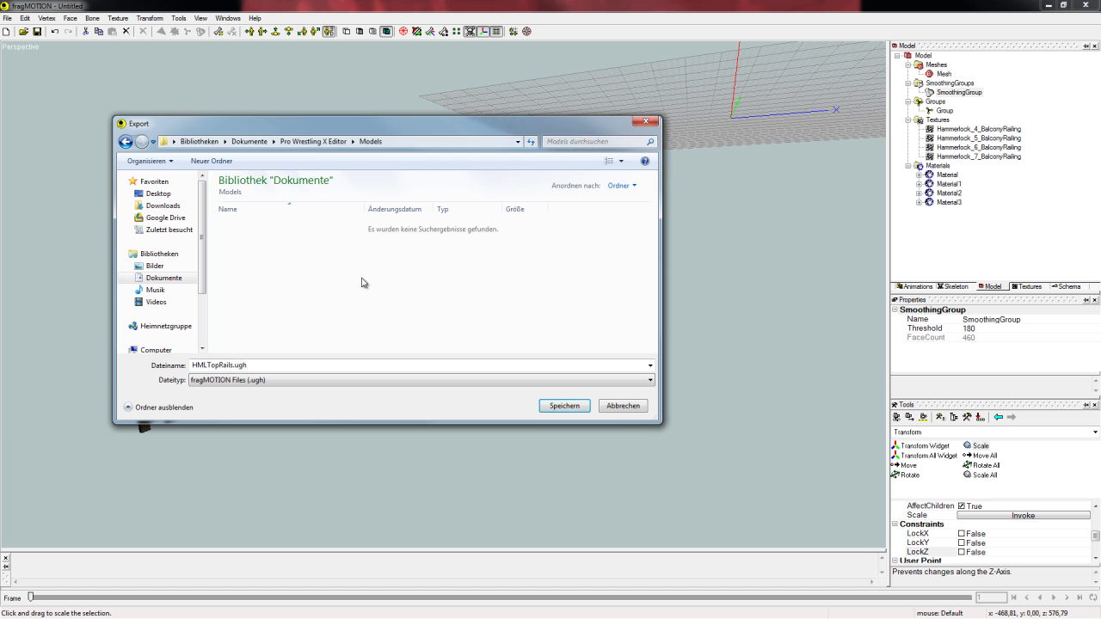
# Step: Export the model to the Models folder as HMLTopRails.x in Direct X format, overwriting the existing file and keeping the Compressed format
pyautogui.click(256, 380)
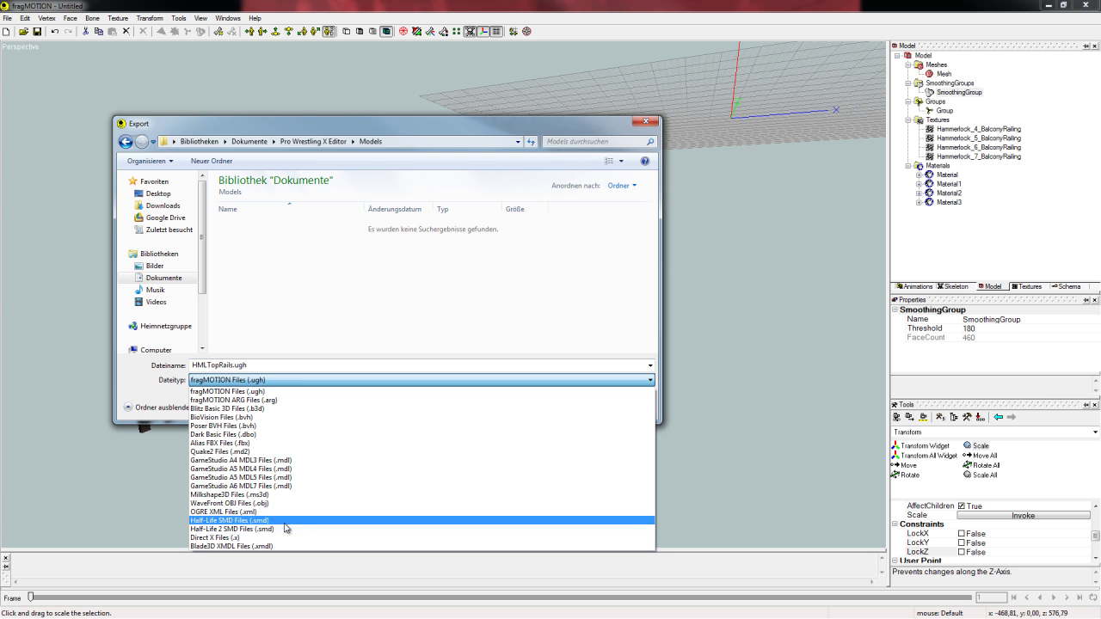
pyautogui.click(281, 539)
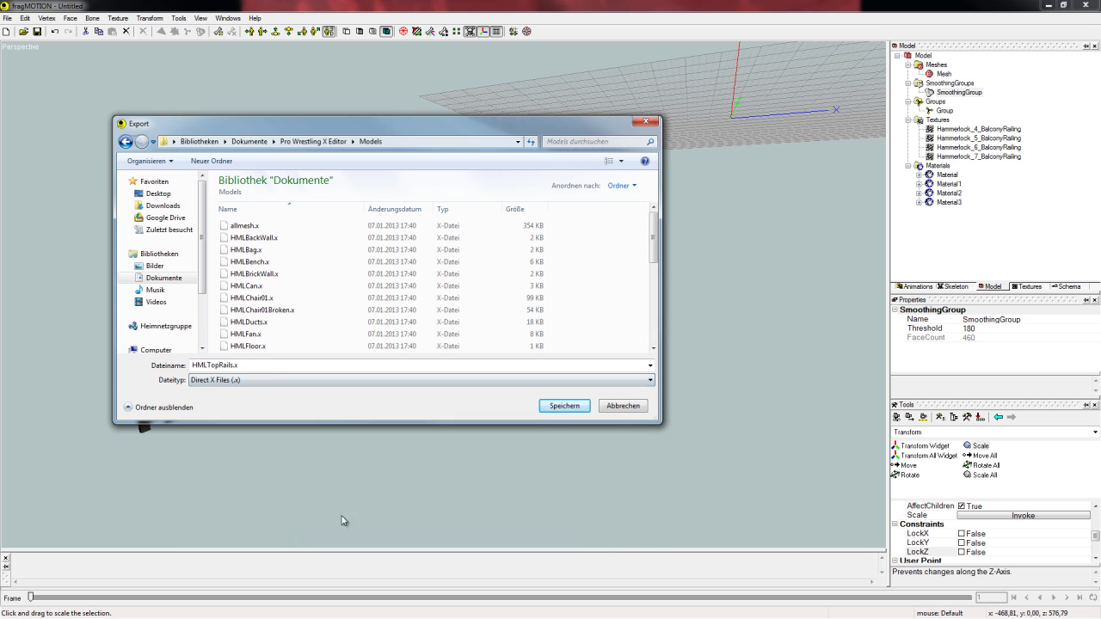
pyautogui.click(563, 405)
pyautogui.click(570, 317)
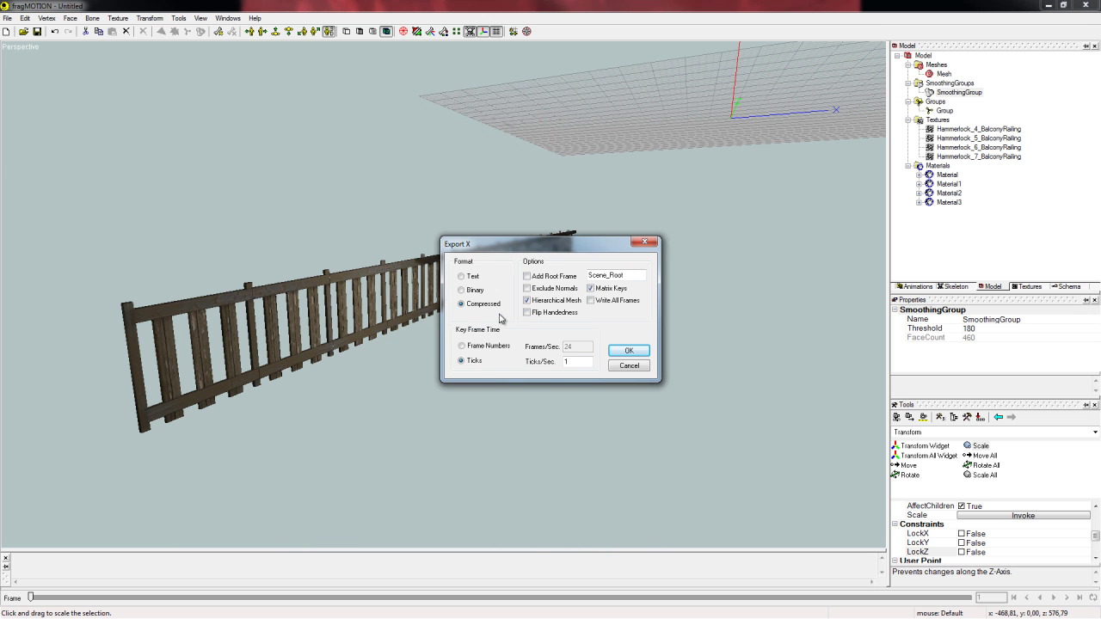
pyautogui.moveTo(502, 251); pyautogui.dragTo(424, 230)
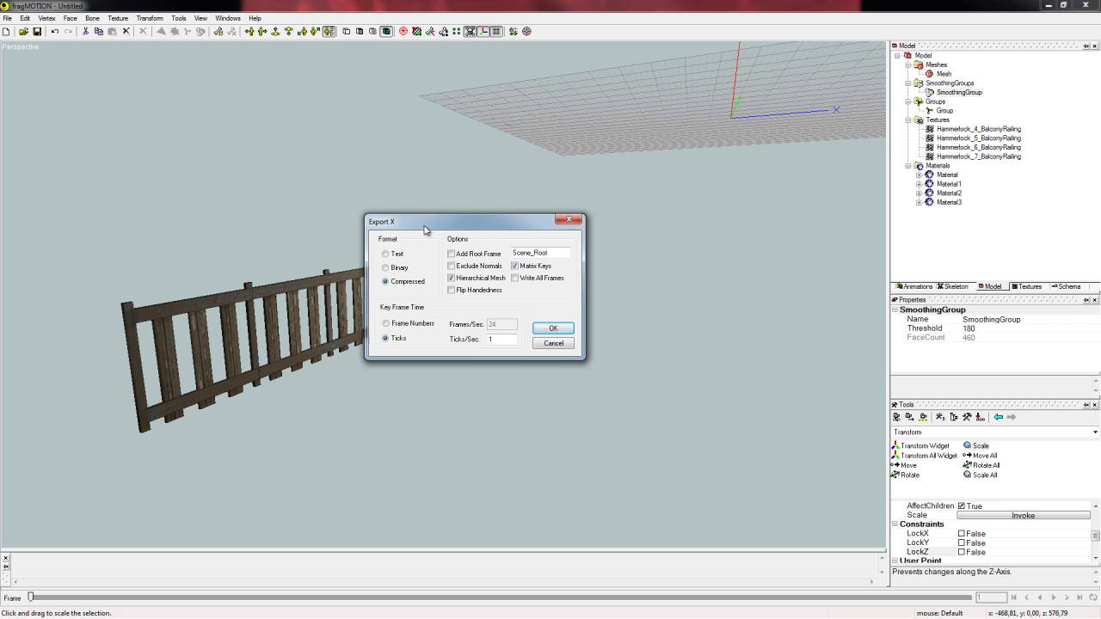
pyautogui.moveTo(424, 230); pyautogui.dragTo(451, 232)
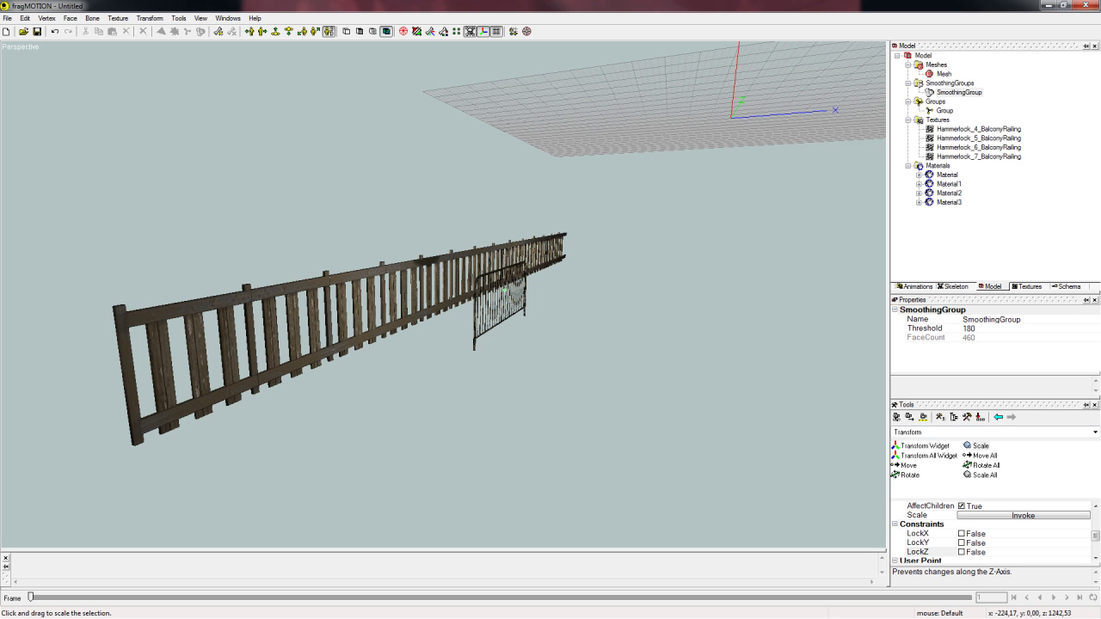
# Step: Switch to the Pro Wrestling X import tool and choose HMLTopRails.x from the Pro Wrestling X Editor's Models folder as the model to import
pyautogui.moveTo(0, 225); pyautogui.dragTo(374, 233)
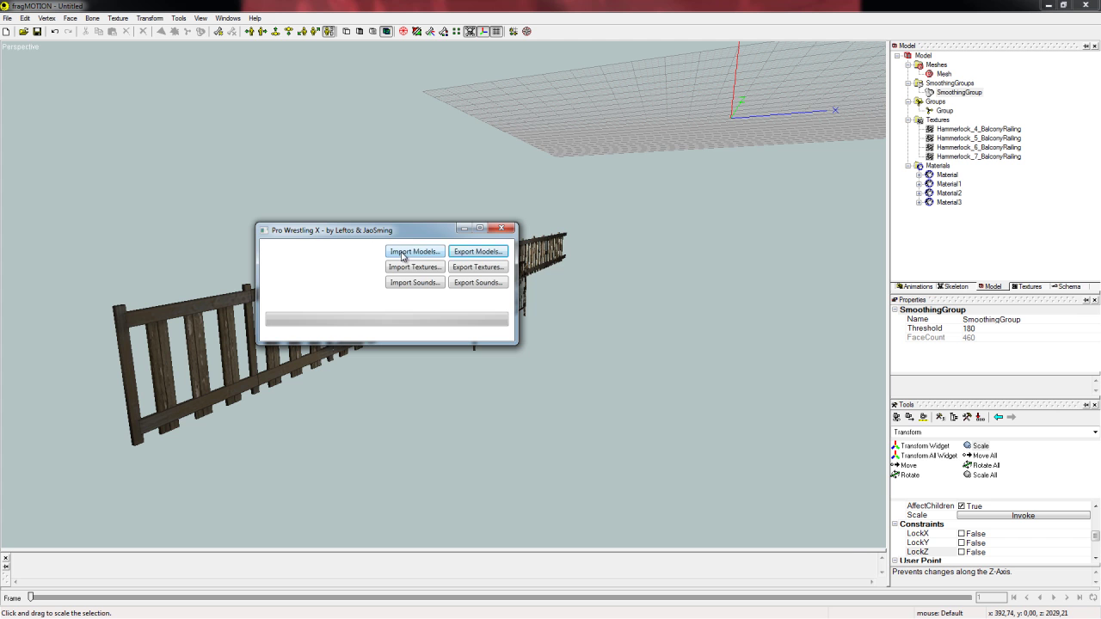
pyautogui.click(401, 254)
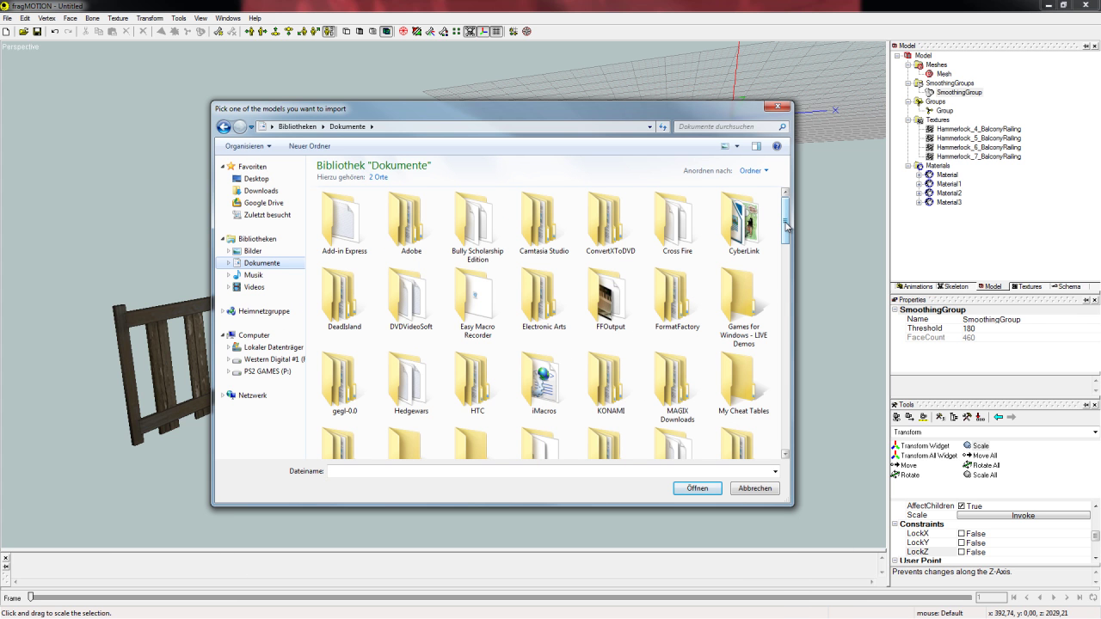
pyautogui.moveTo(786, 225); pyautogui.dragTo(789, 283)
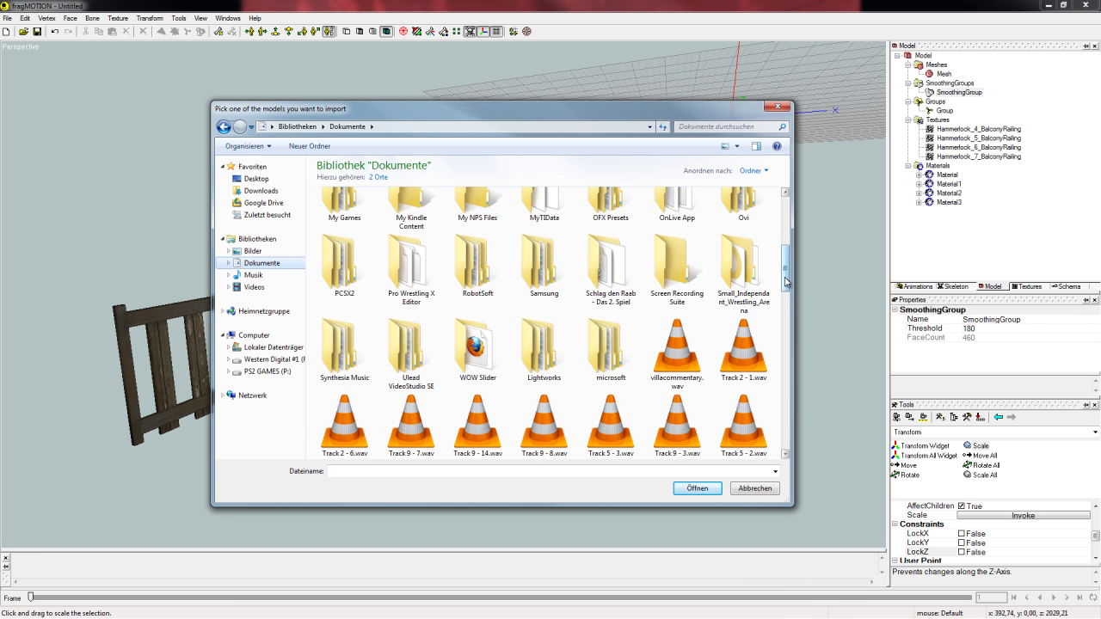
pyautogui.doubleClick(432, 297)
pyautogui.doubleClick(364, 252)
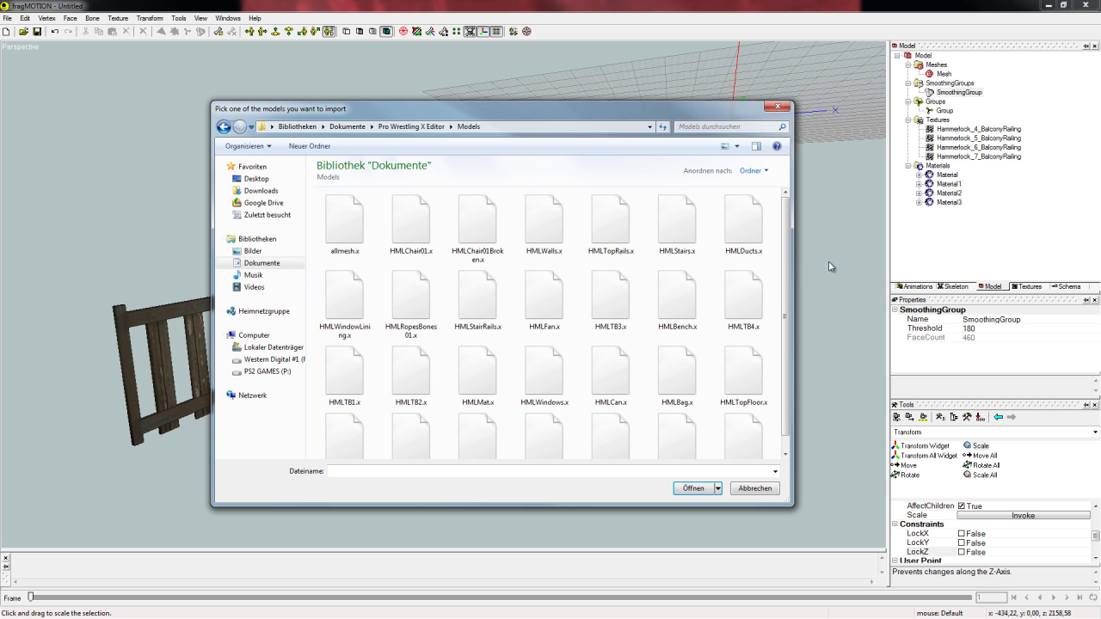
pyautogui.scroll(-1, 786, 254)
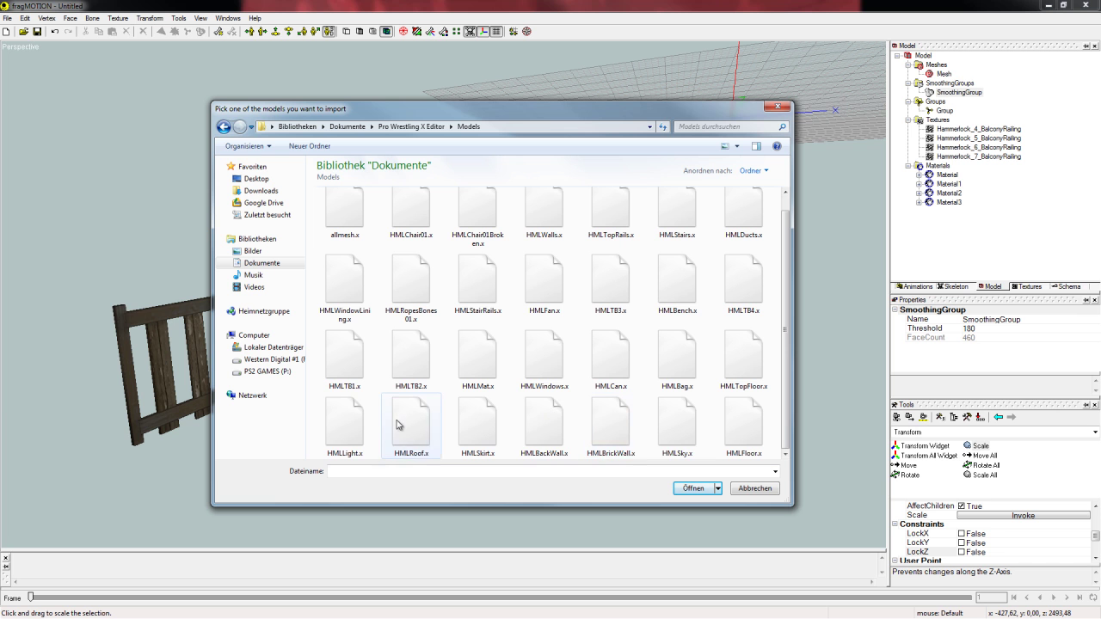
pyautogui.scroll(1, 481, 422)
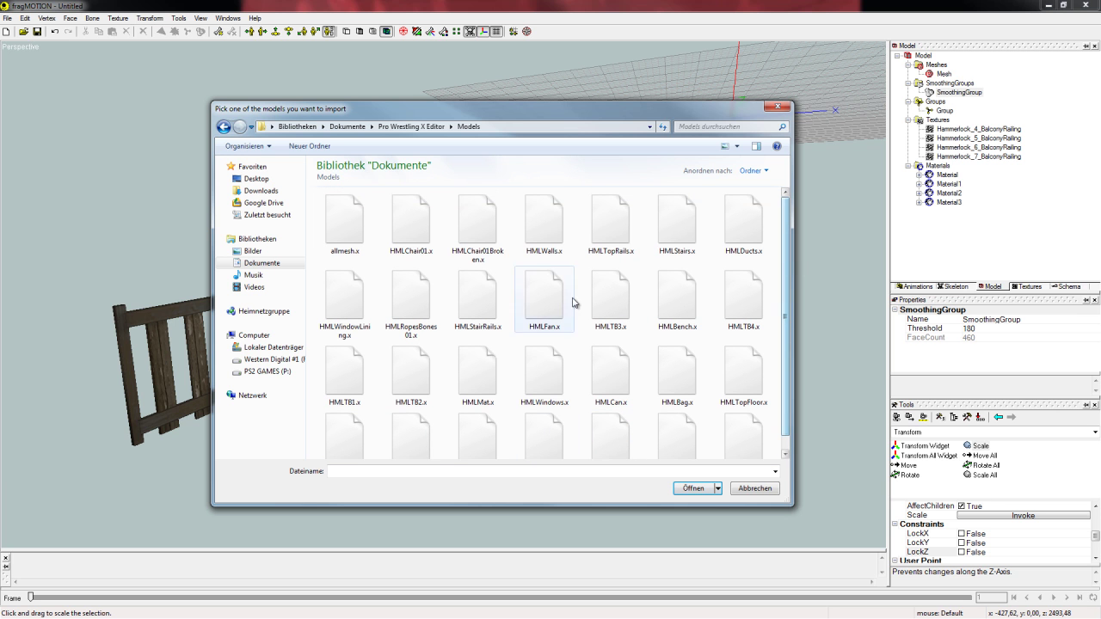
pyautogui.click(612, 225)
pyautogui.click(693, 488)
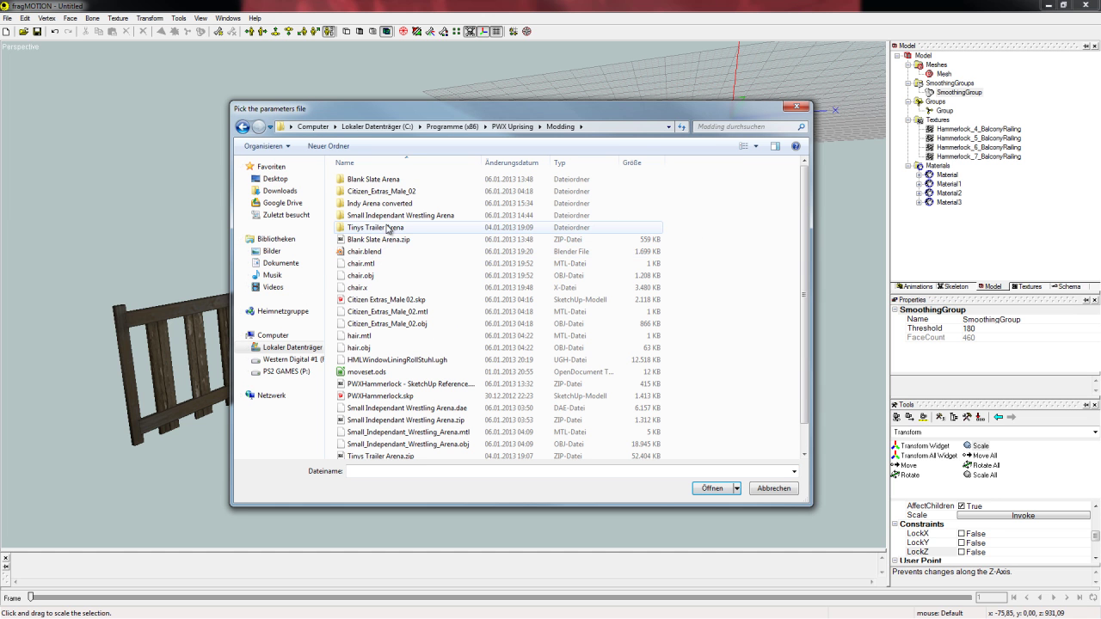
# Step: Pack the models using PWXMDP.dat from the PWX Uprising Data folder as the parameters file, and dismiss the completion message
pyautogui.click(510, 126)
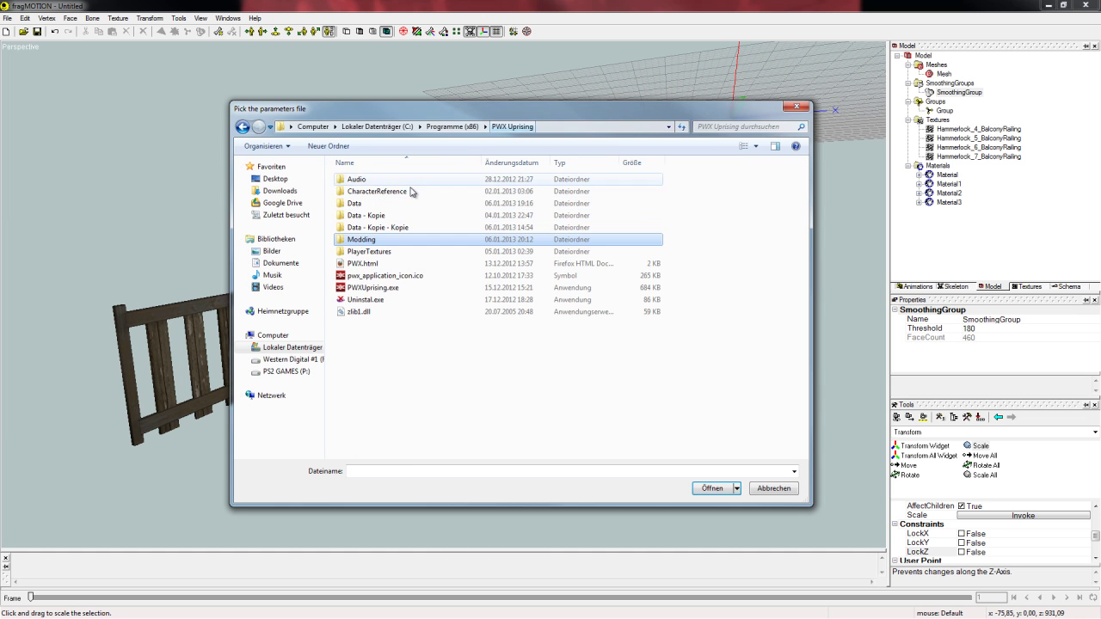
pyautogui.doubleClick(389, 203)
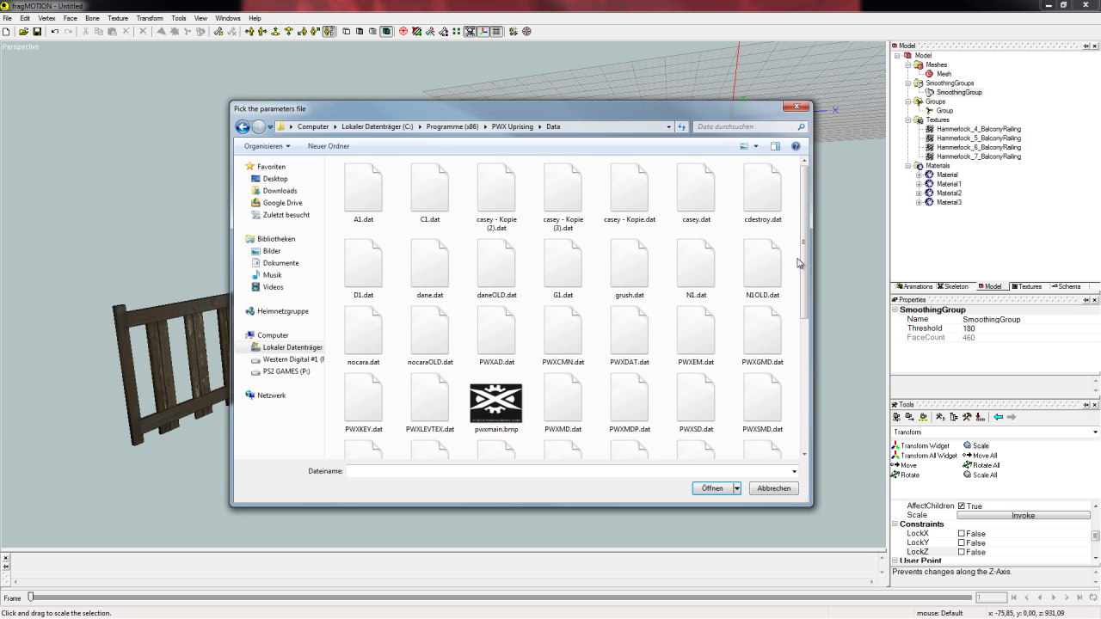
pyautogui.scroll(-1, 805, 266)
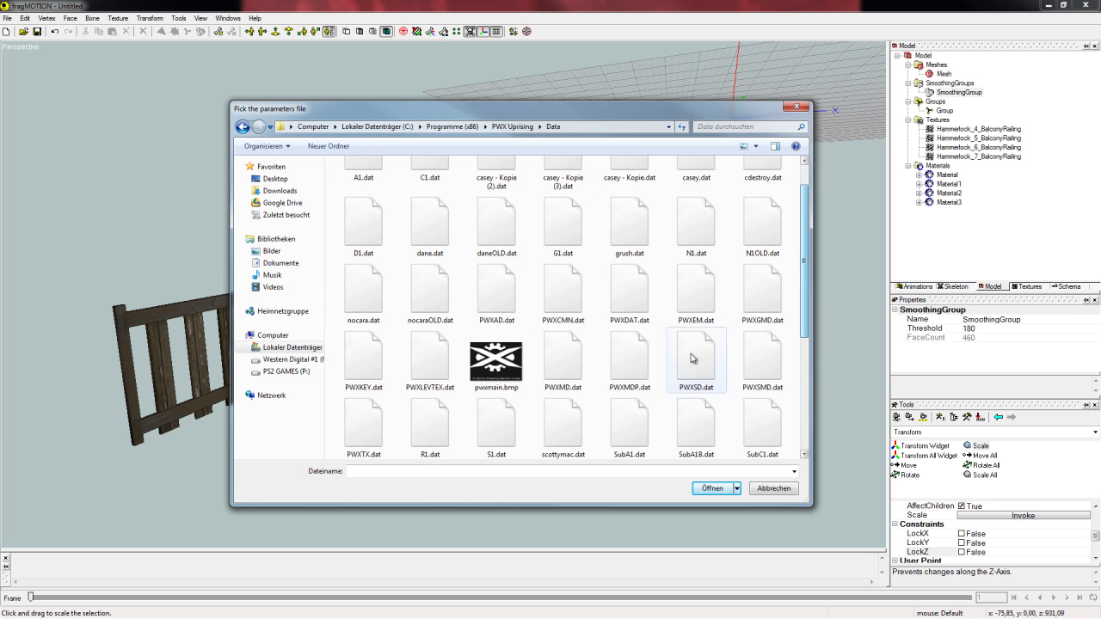
pyautogui.click(647, 370)
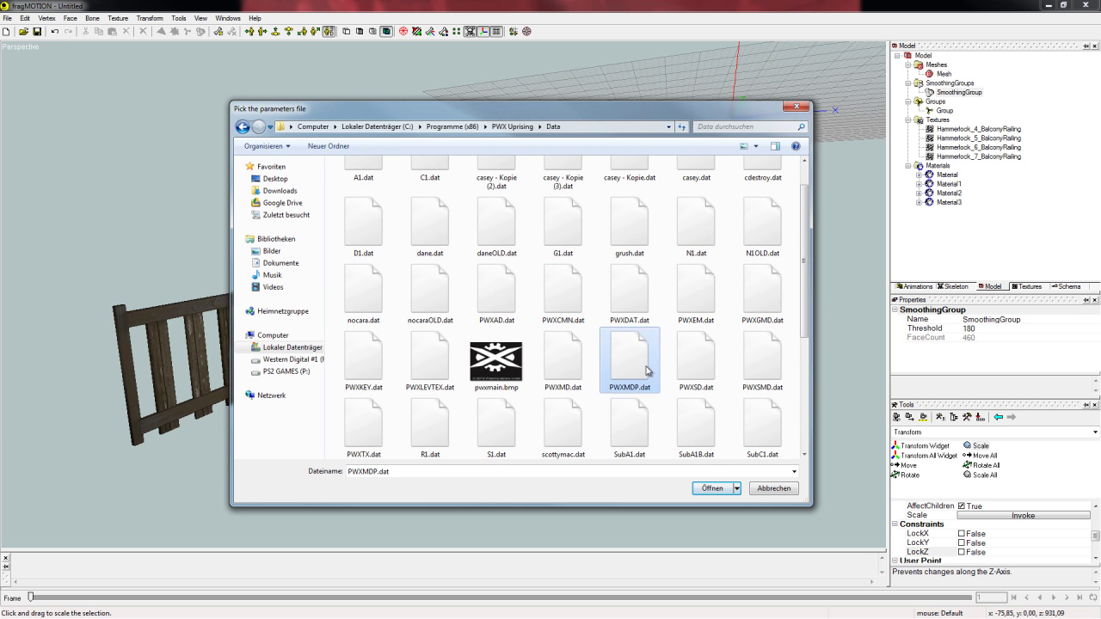
pyautogui.click(705, 488)
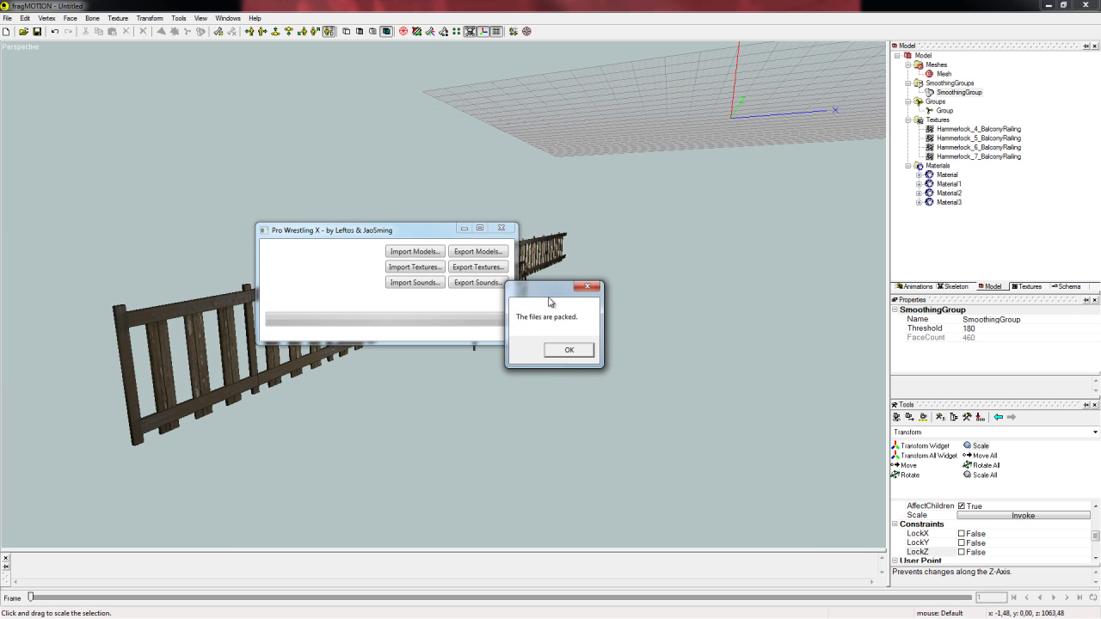
pyautogui.moveTo(549, 299); pyautogui.dragTo(407, 256)
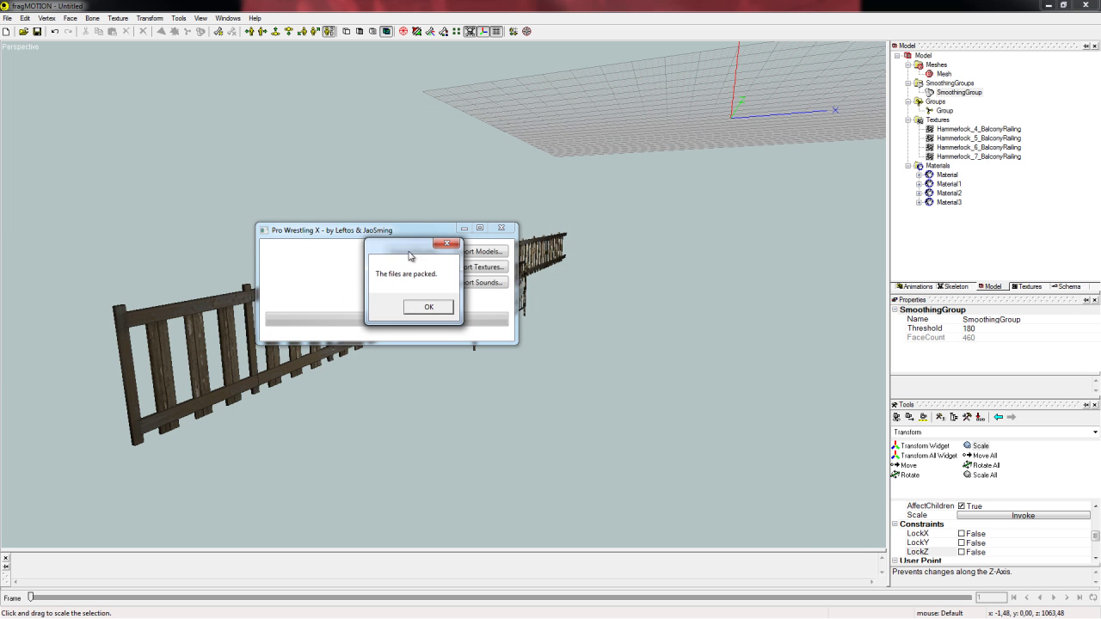
pyautogui.click(428, 308)
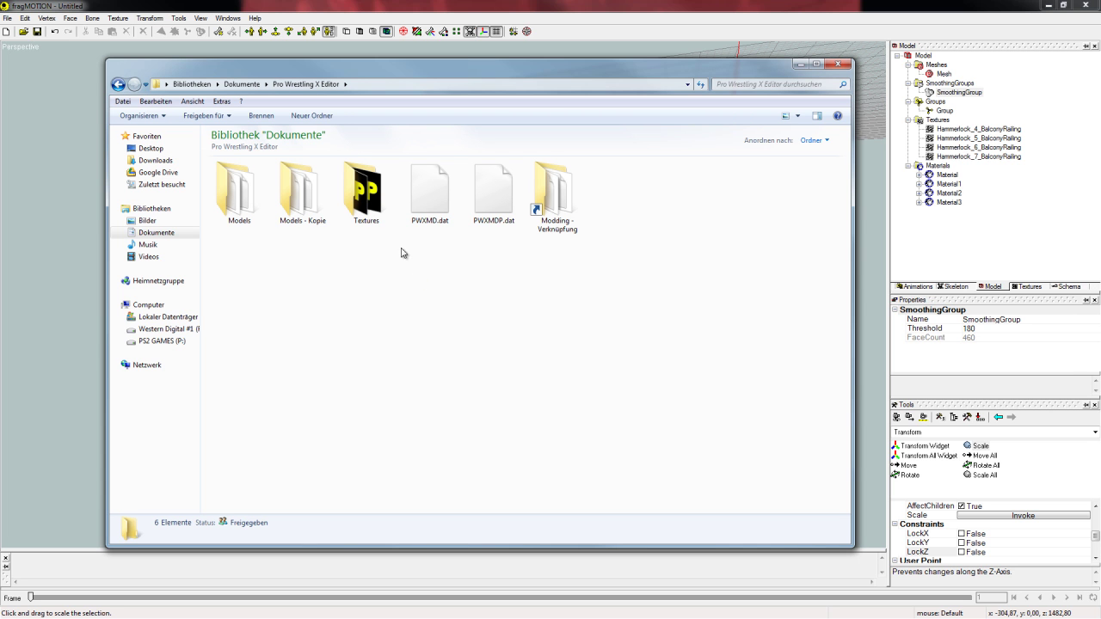
# Step: Copy PWXMD.dat and PWXMDP.dat from the Pro Wrestling X Editor folder in Documents
pyautogui.click(488, 215)
pyautogui.moveTo(508, 269); pyautogui.dragTo(401, 162)
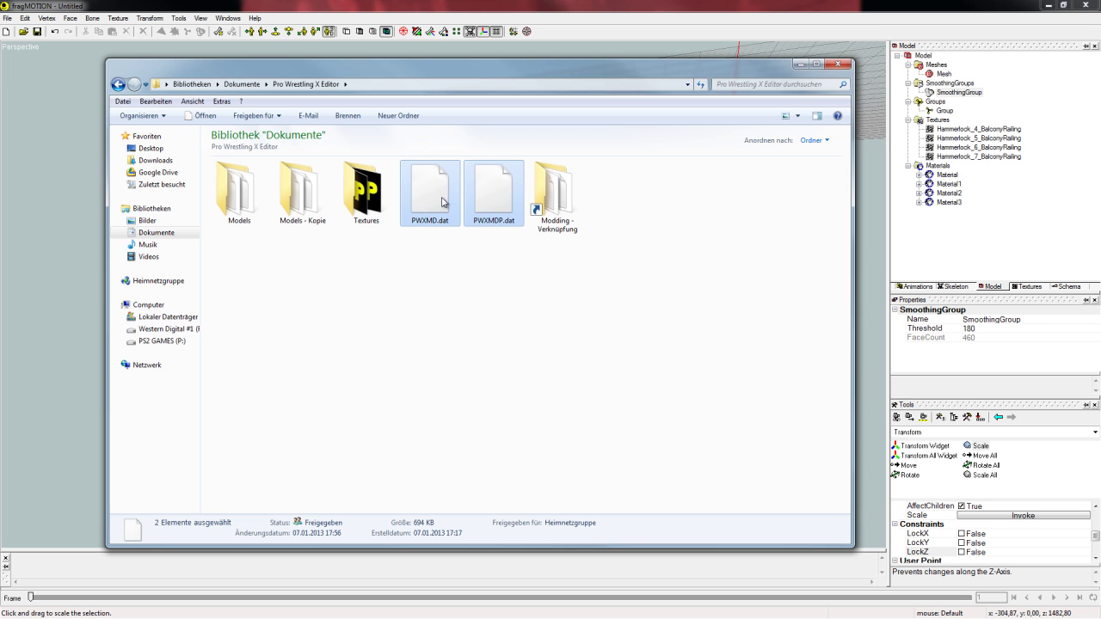
pyautogui.rightClick(441, 197)
pyautogui.click(487, 349)
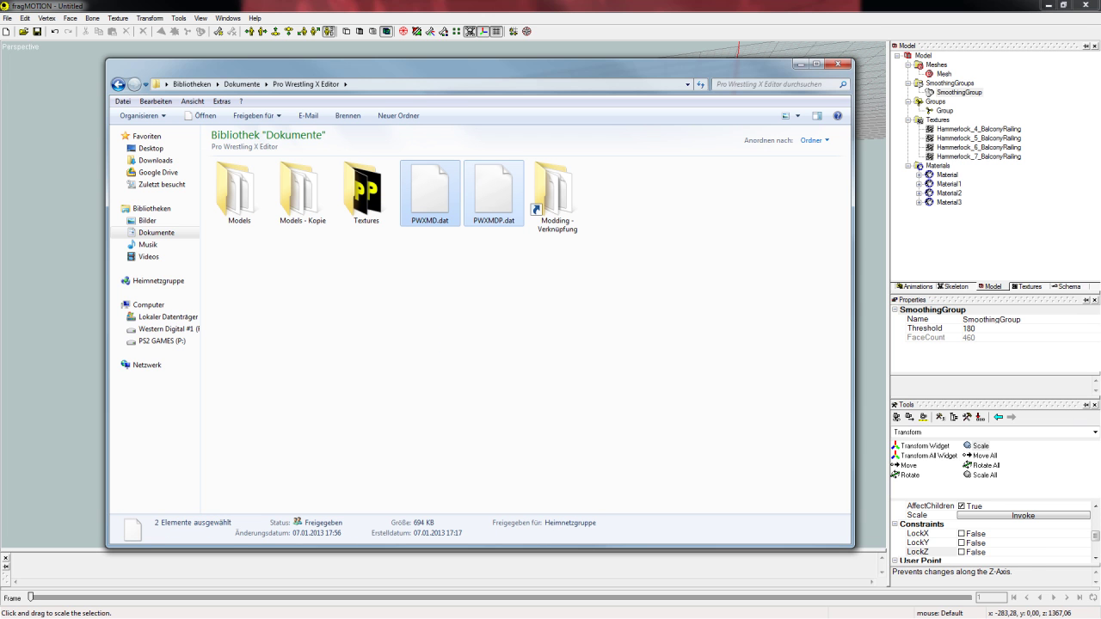
# Step: Paste the two copied .dat files into the PWX Uprising Data folder, replacing the existing ones, and show the desktop
pyautogui.hotkey('alt', 'Tab')
pyautogui.doubleClick(431, 182)
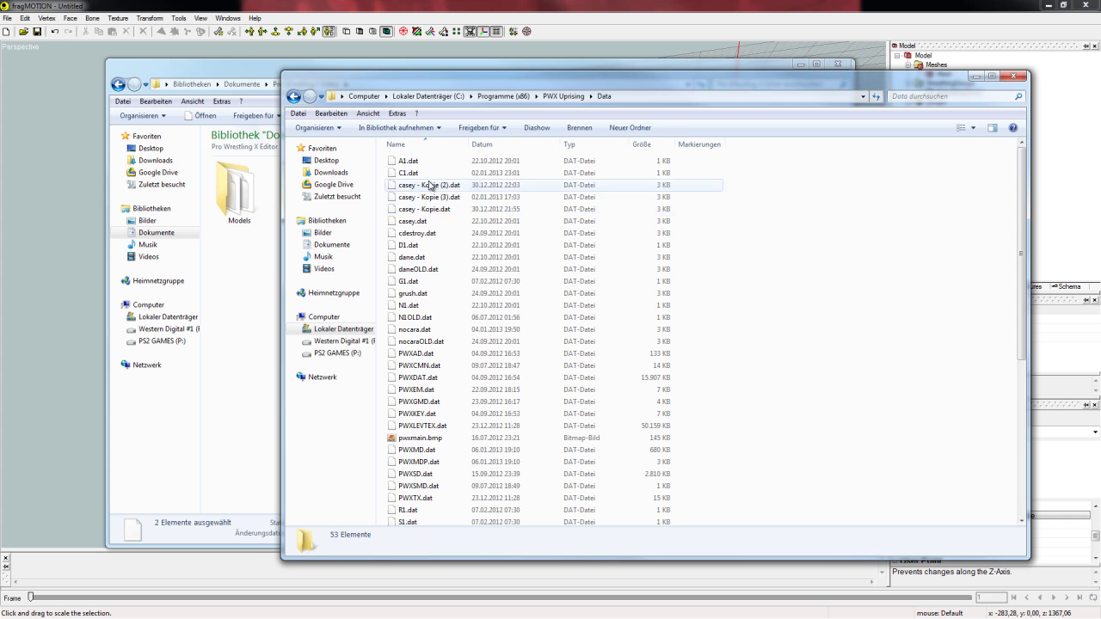
pyautogui.rightClick(745, 369)
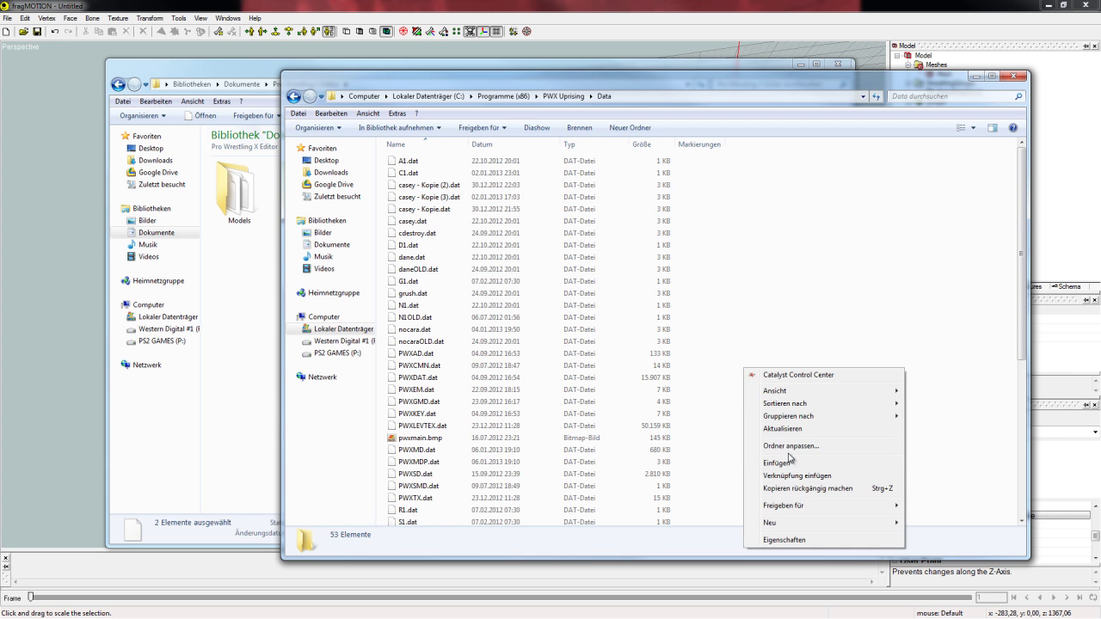
pyautogui.click(789, 463)
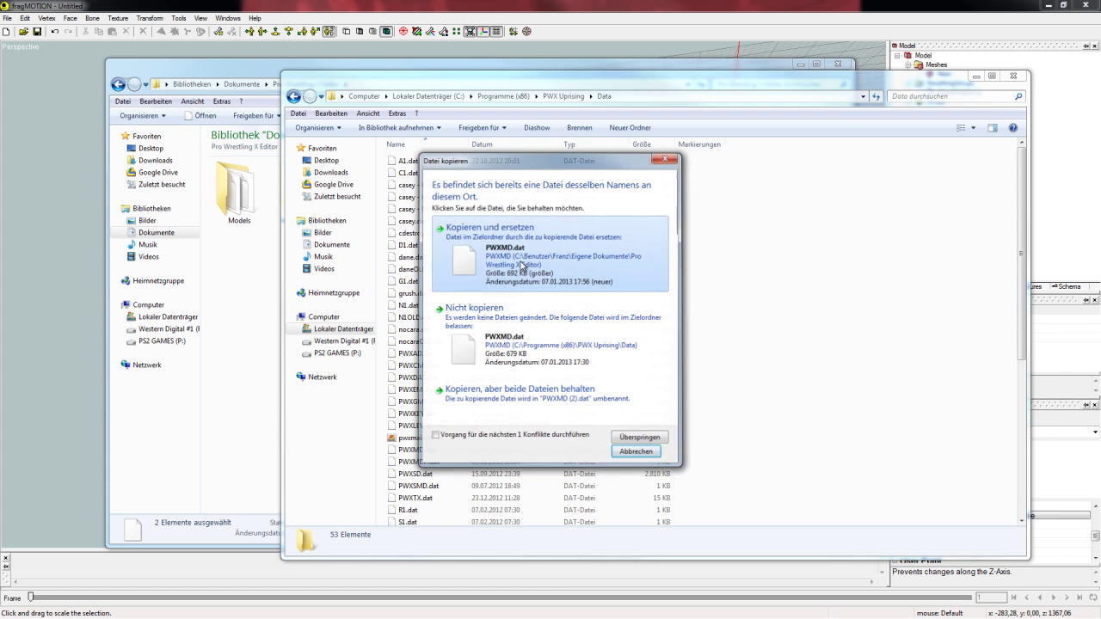
pyautogui.click(781, 363)
pyautogui.moveTo(757, 81); pyautogui.dragTo(685, 89)
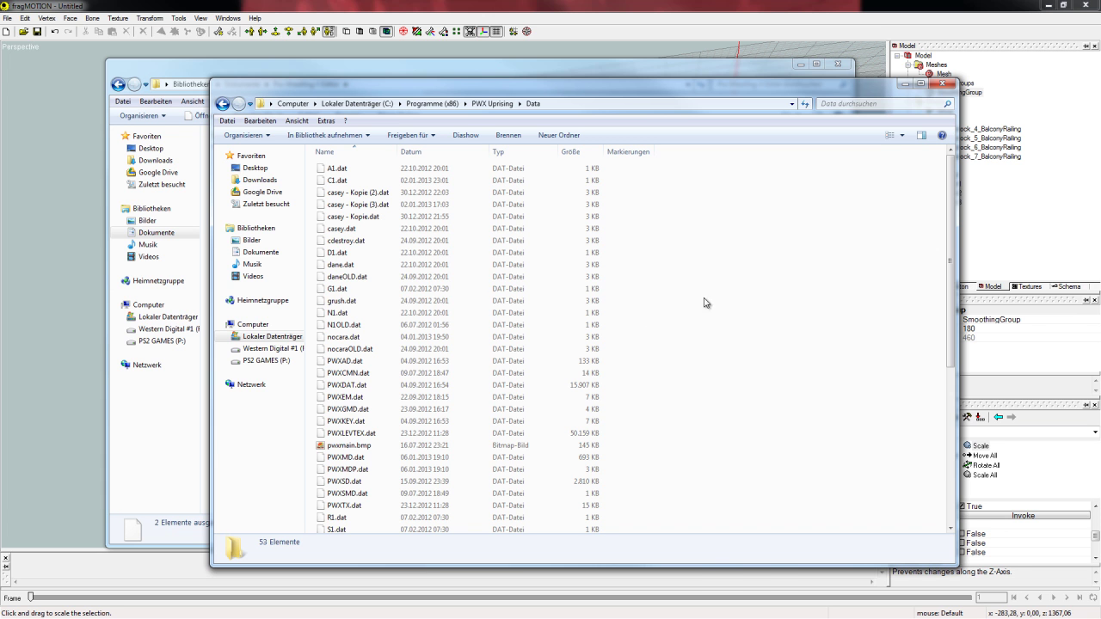
pyautogui.press('super+d')
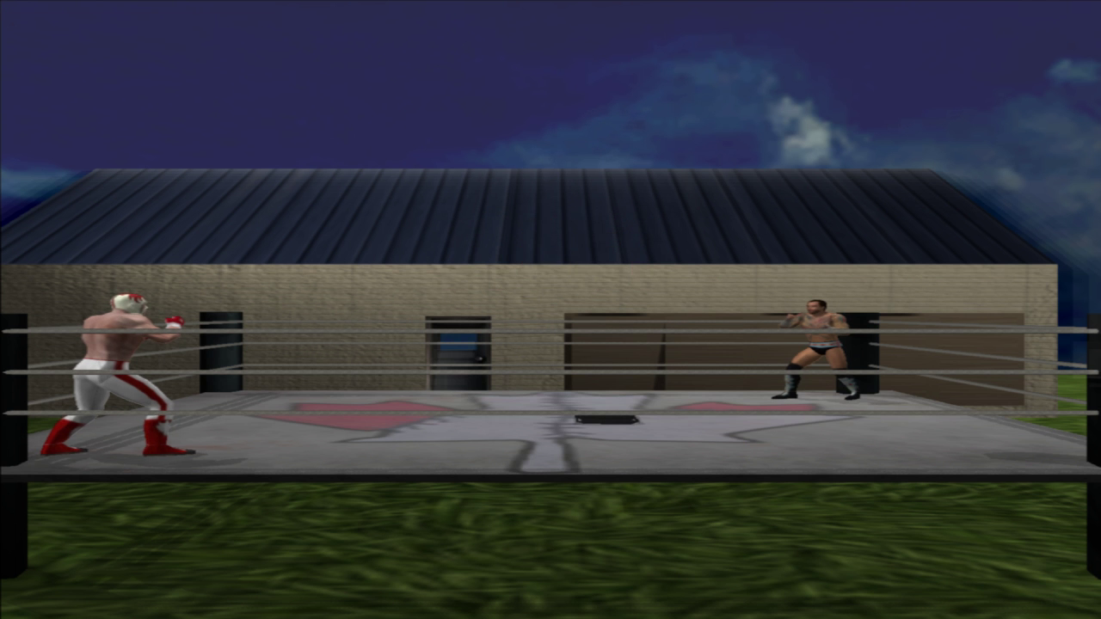
pyautogui.press('Right')
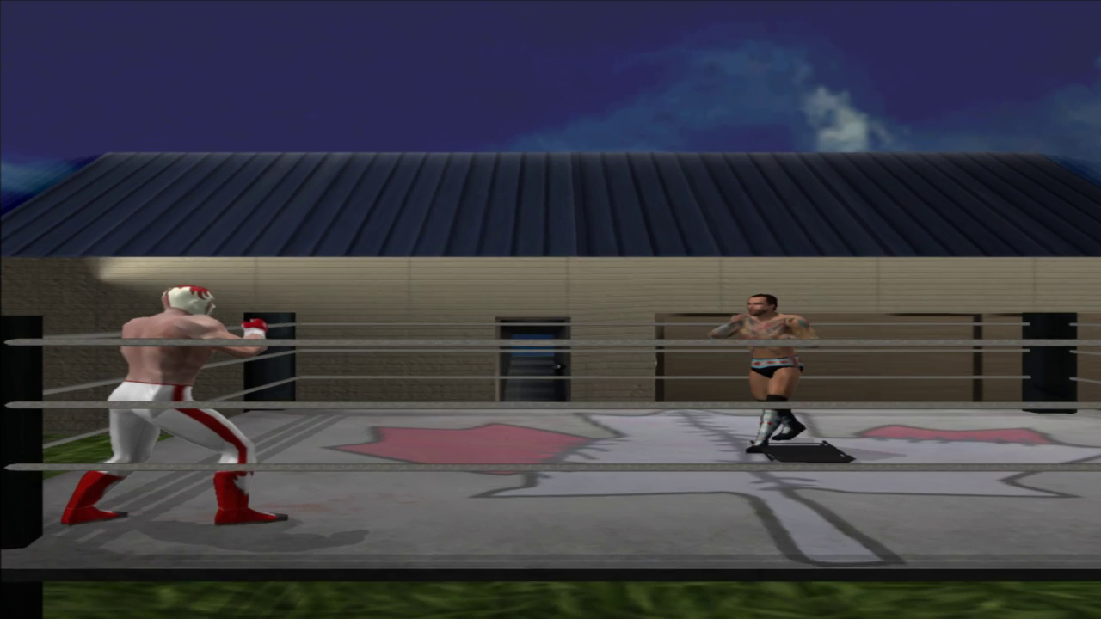